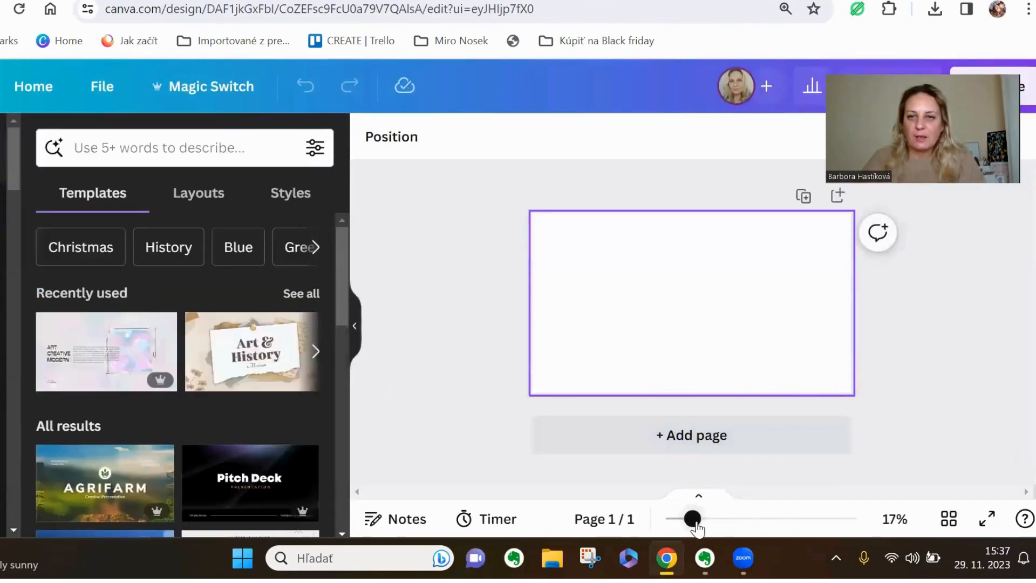
Add a plain straight line to the blank page and set its line weight to 49.
left_click_drag(694, 519, 721, 519)
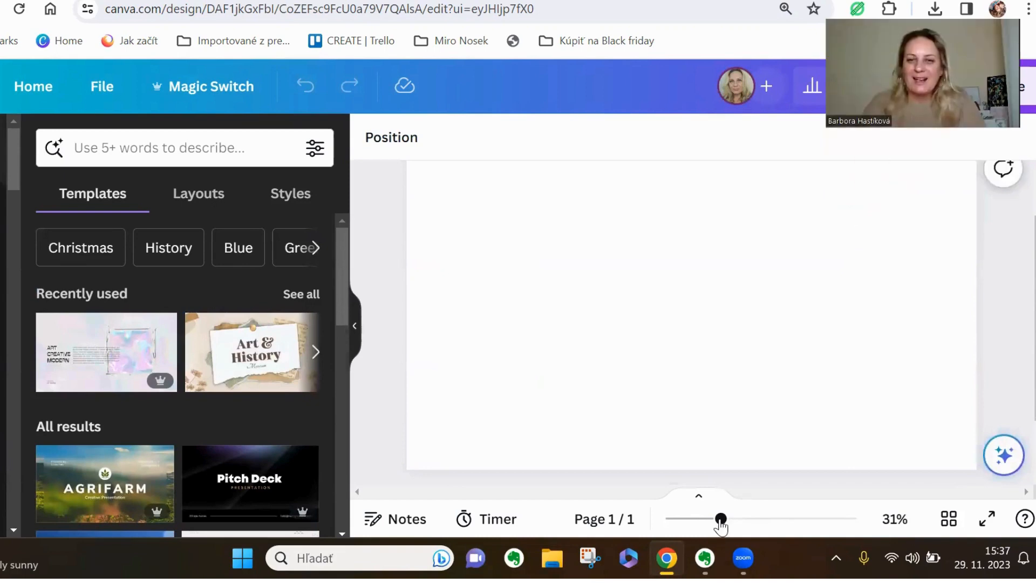
left_click_drag(719, 519, 709, 518)
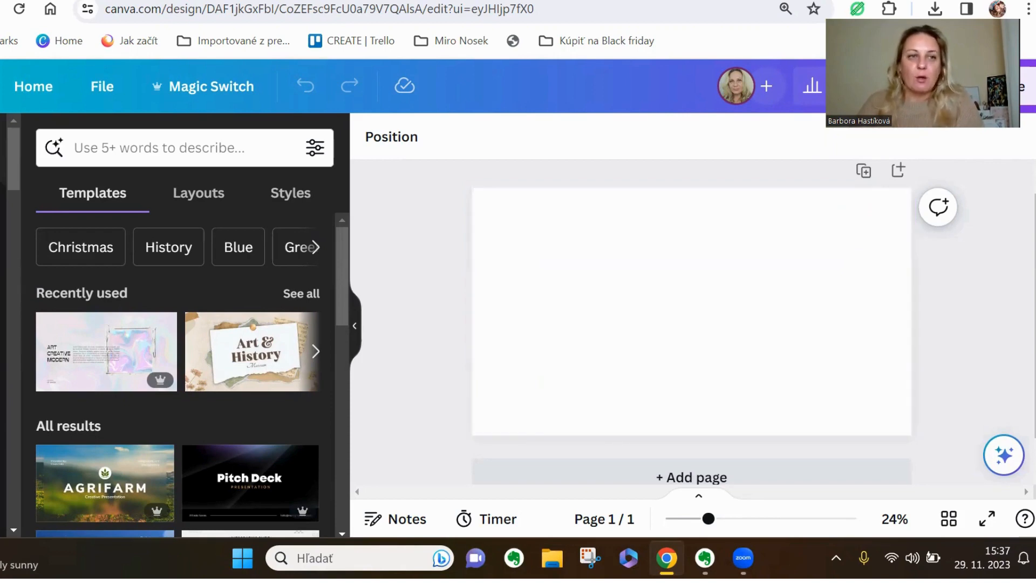
left_click(24, 246)
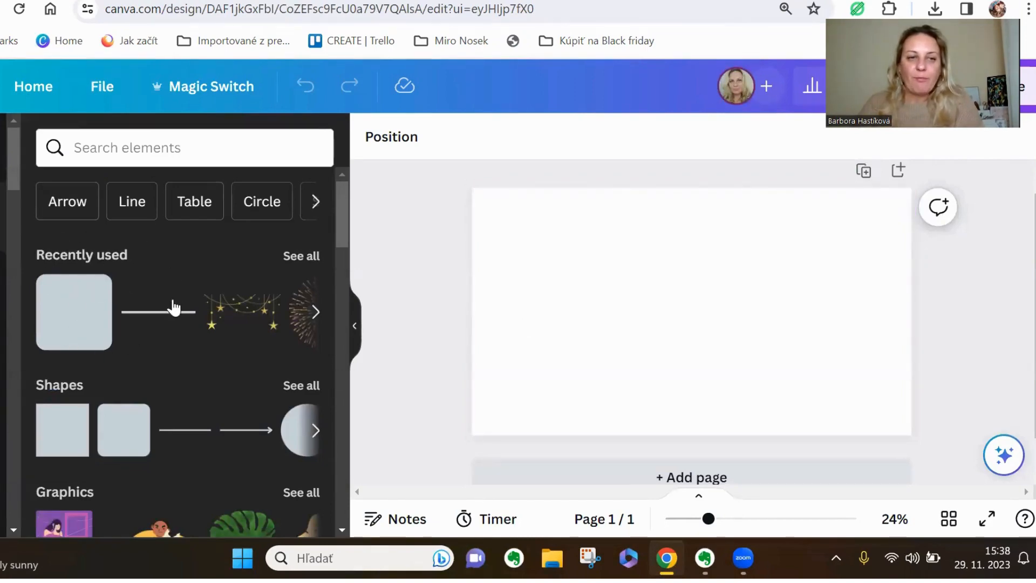
left_click(175, 431)
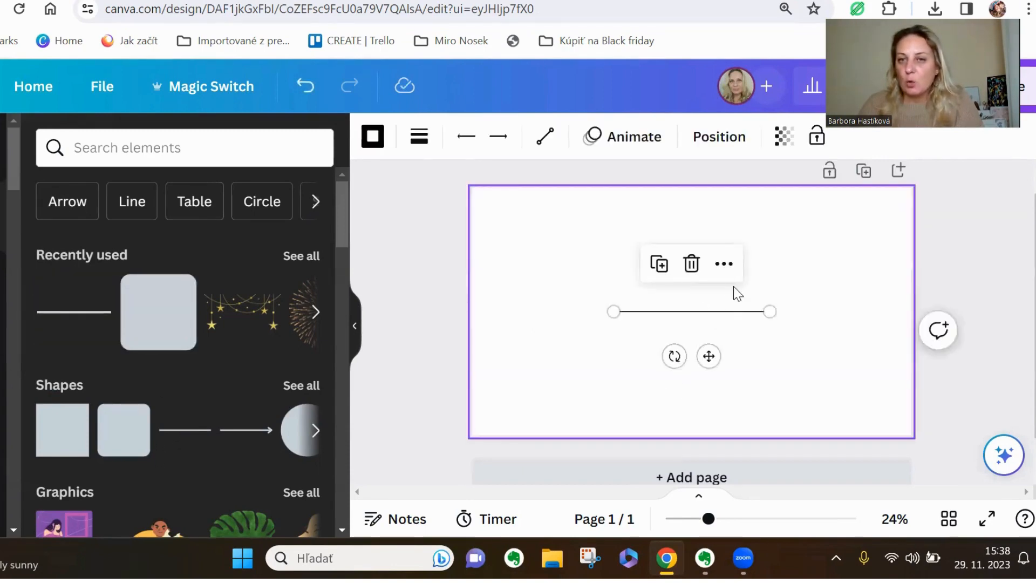
left_click(420, 142)
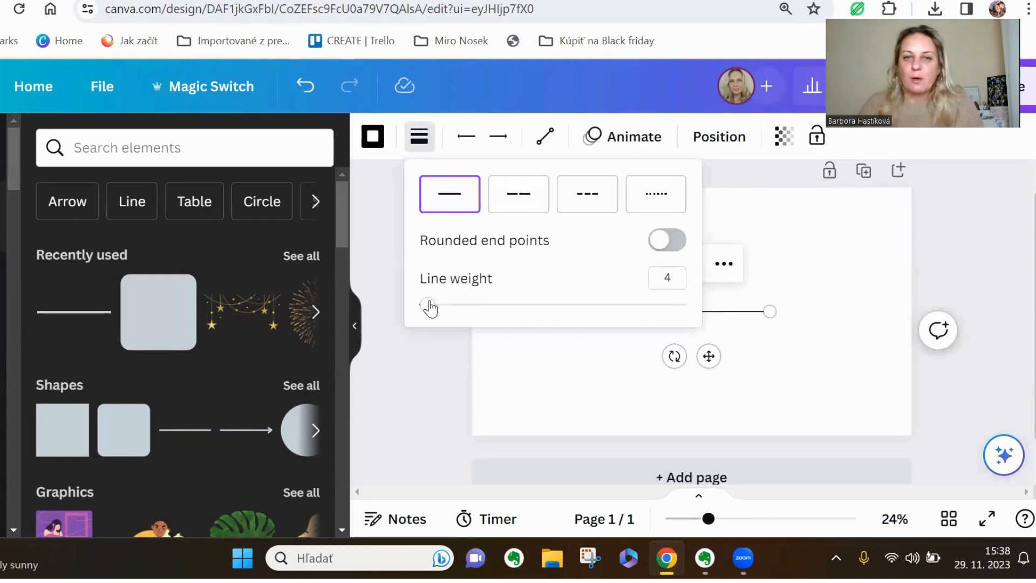
left_click_drag(429, 307, 548, 315)
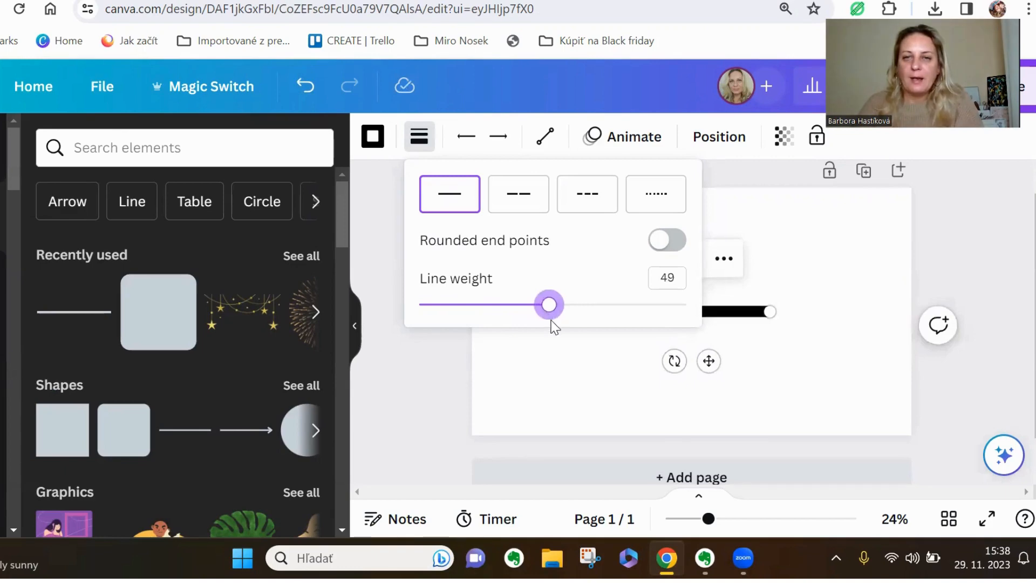
Try the two dashed styles on the line and return it to the solid style.
left_click(518, 204)
left_click(576, 205)
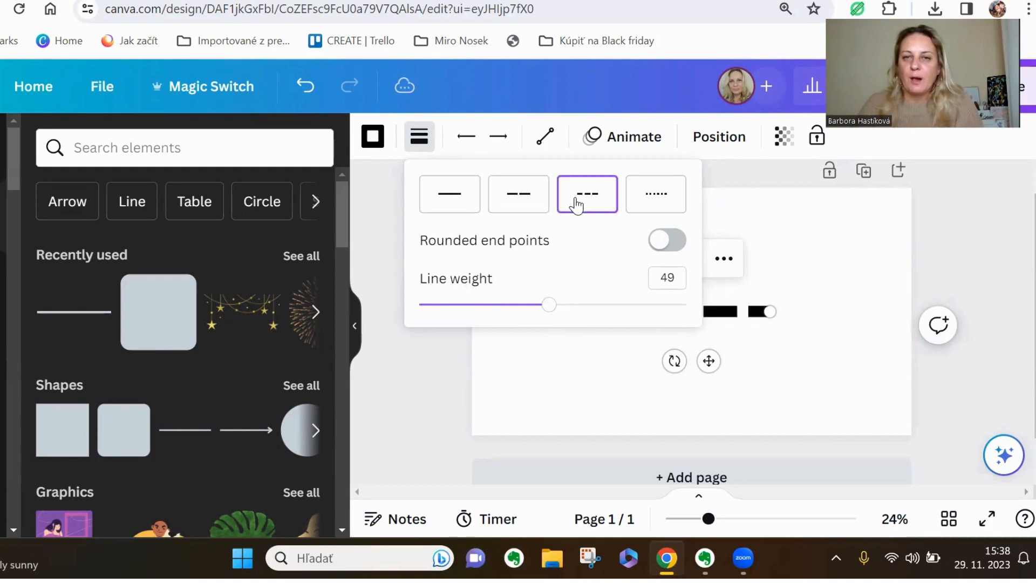
left_click(447, 205)
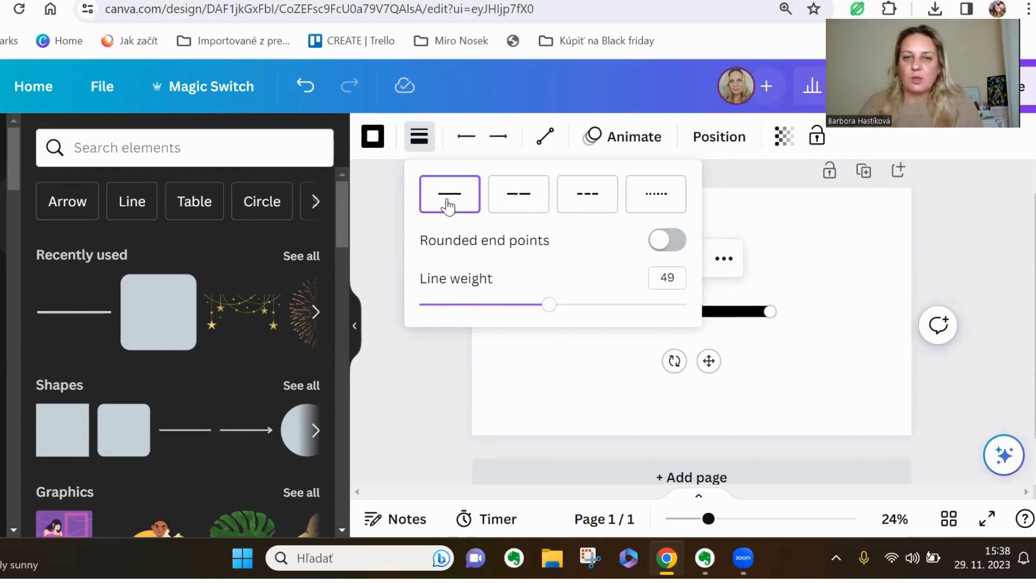
left_click(559, 361)
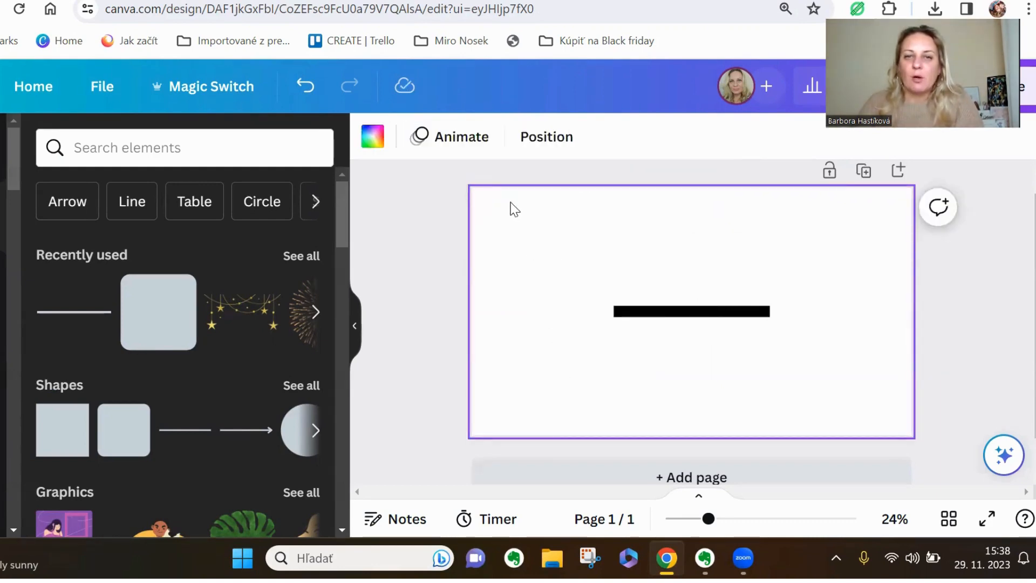
left_click(633, 311)
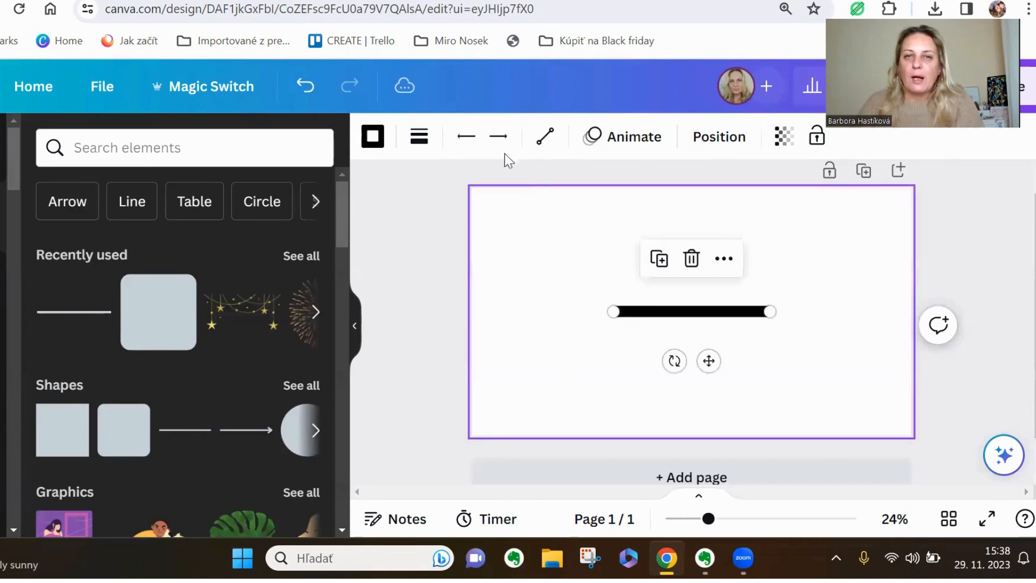
left_click(468, 147)
left_click(570, 231)
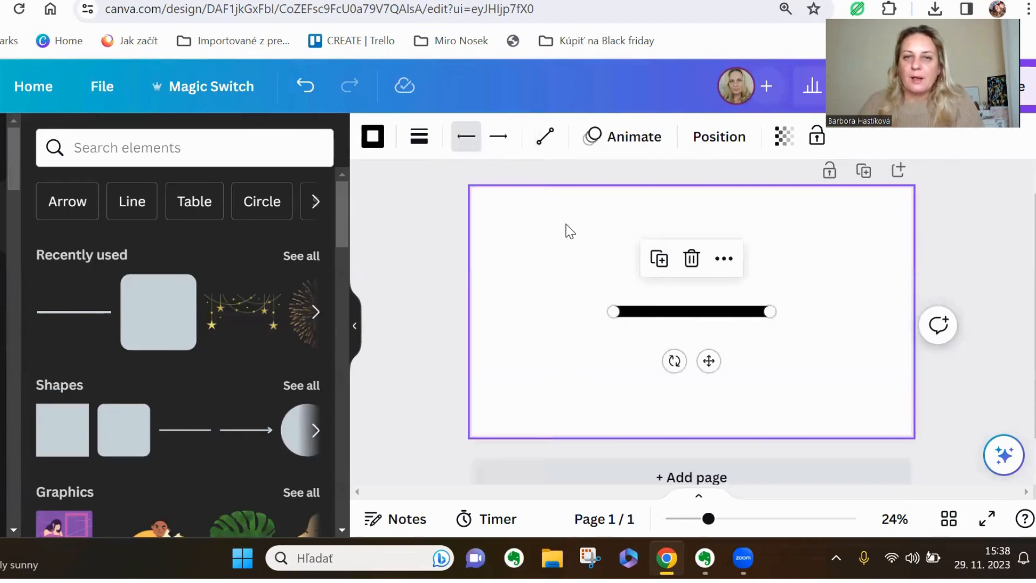
left_click(567, 229)
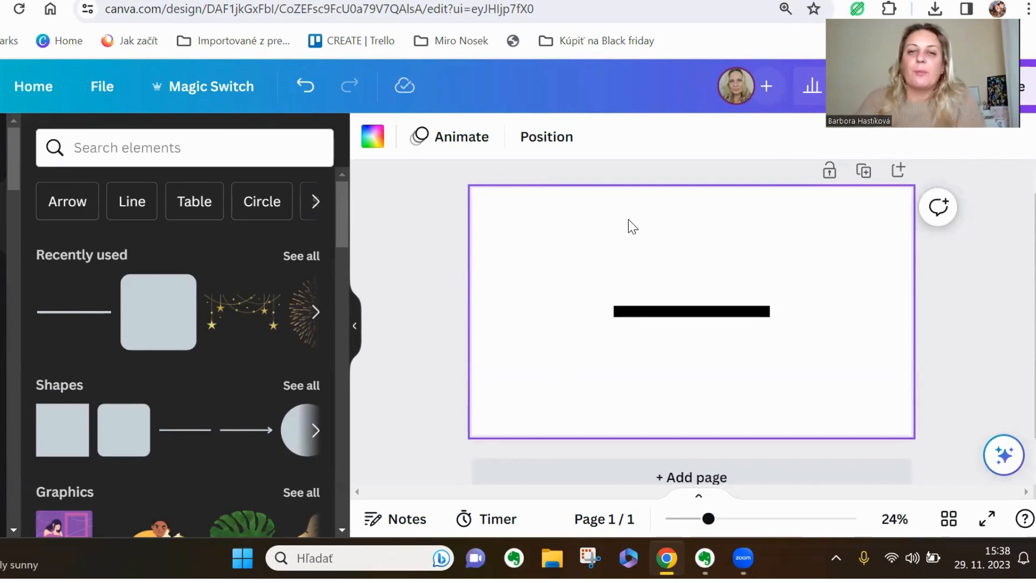
Lengthen the black line by extending both of its ends horizontally.
left_click(638, 312)
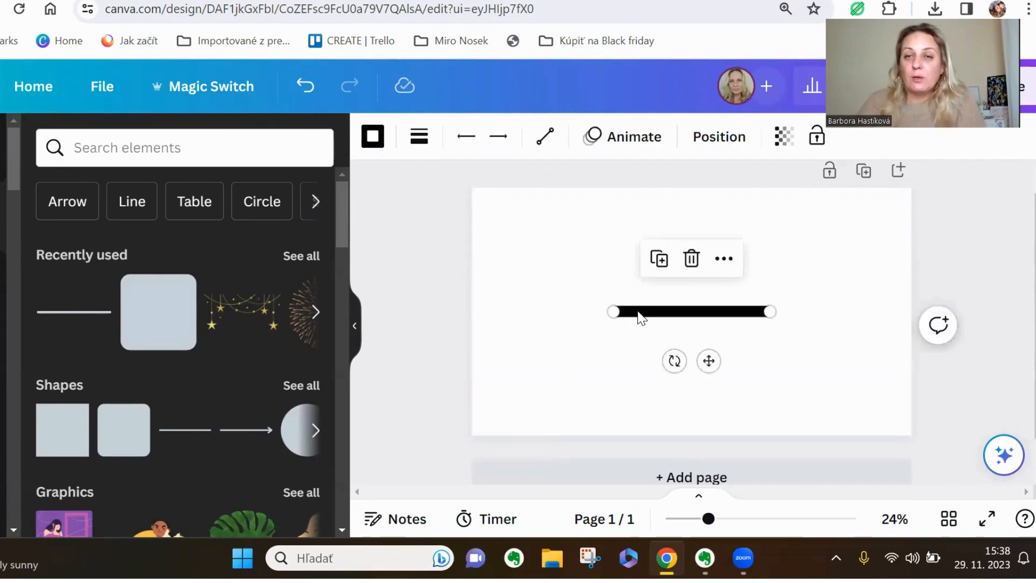
left_click_drag(613, 313, 545, 311)
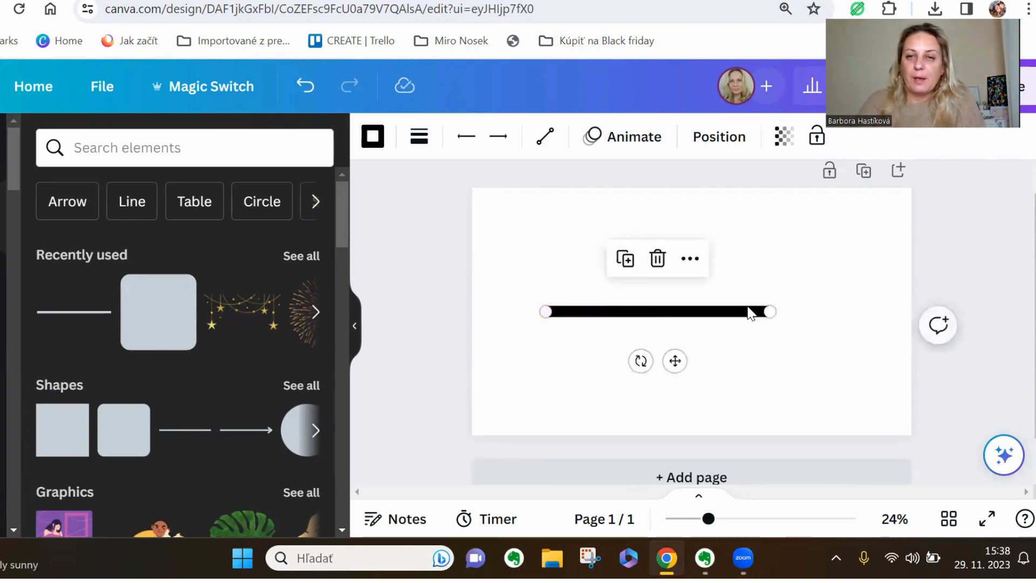
left_click_drag(771, 313, 795, 312)
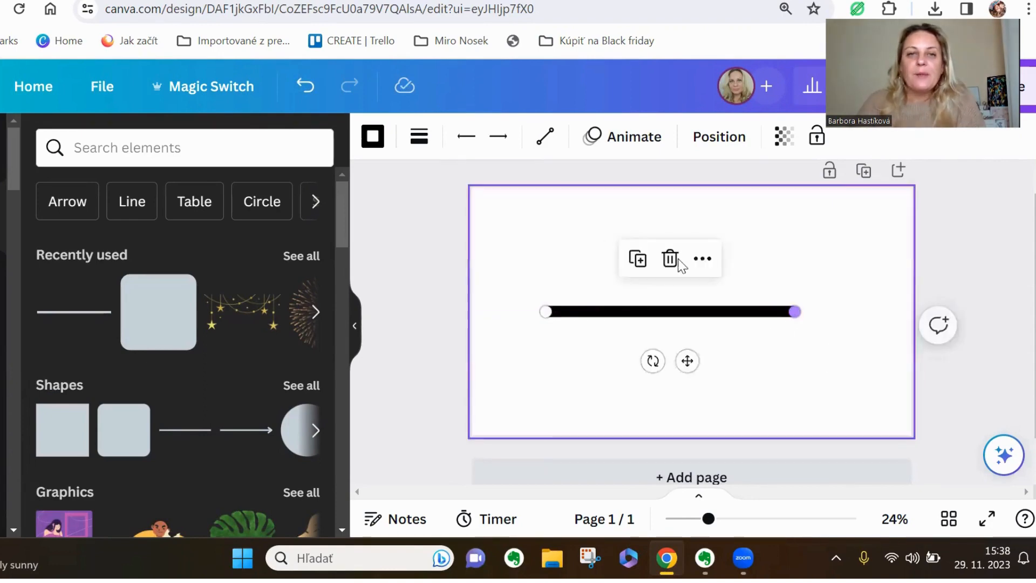
Change the line's colour to a gradient and set its first colour to yellow #D7E626.
left_click(372, 138)
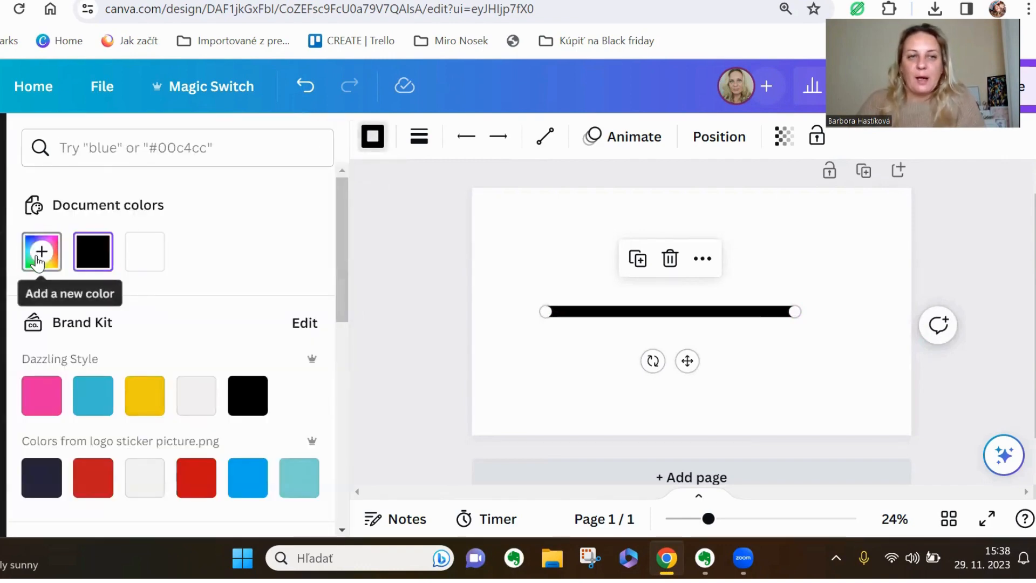
left_click(38, 263)
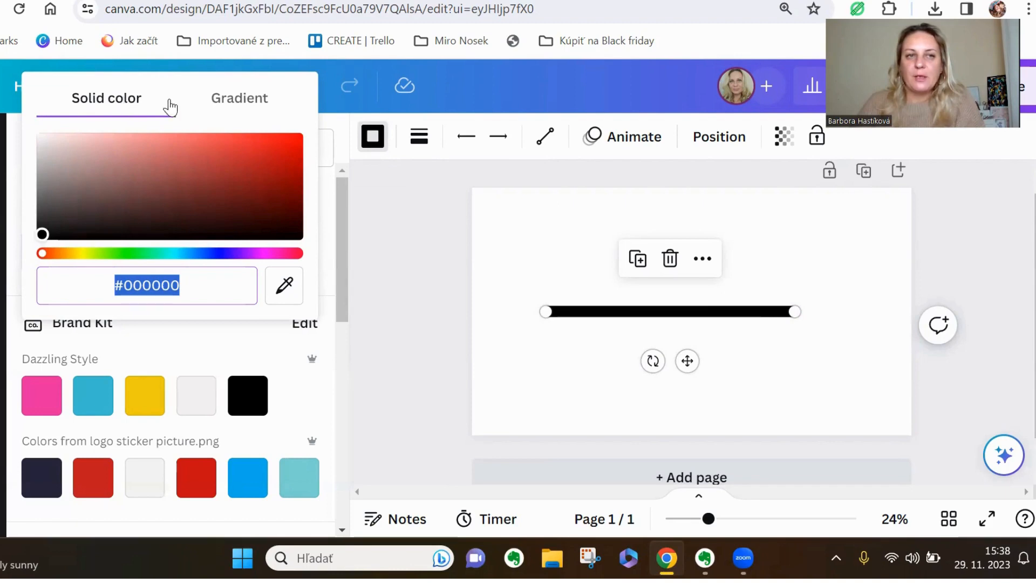
left_click(242, 105)
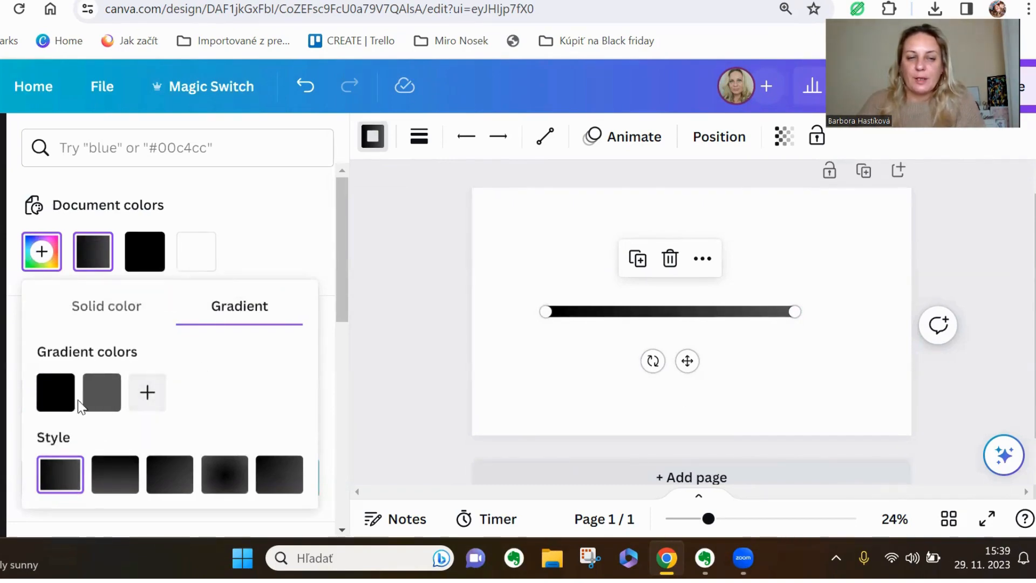
left_click(55, 397)
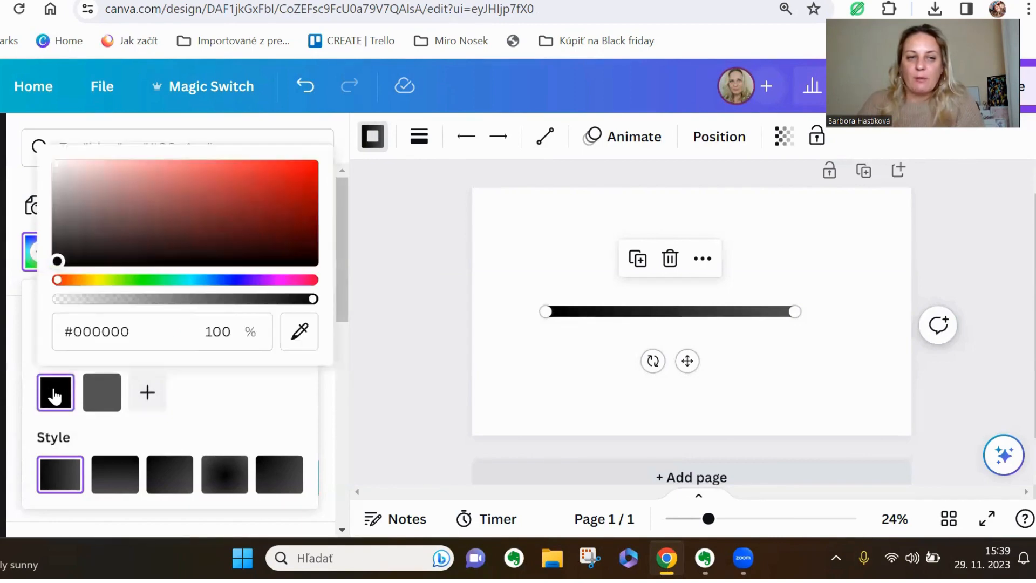
left_click_drag(66, 282, 102, 280)
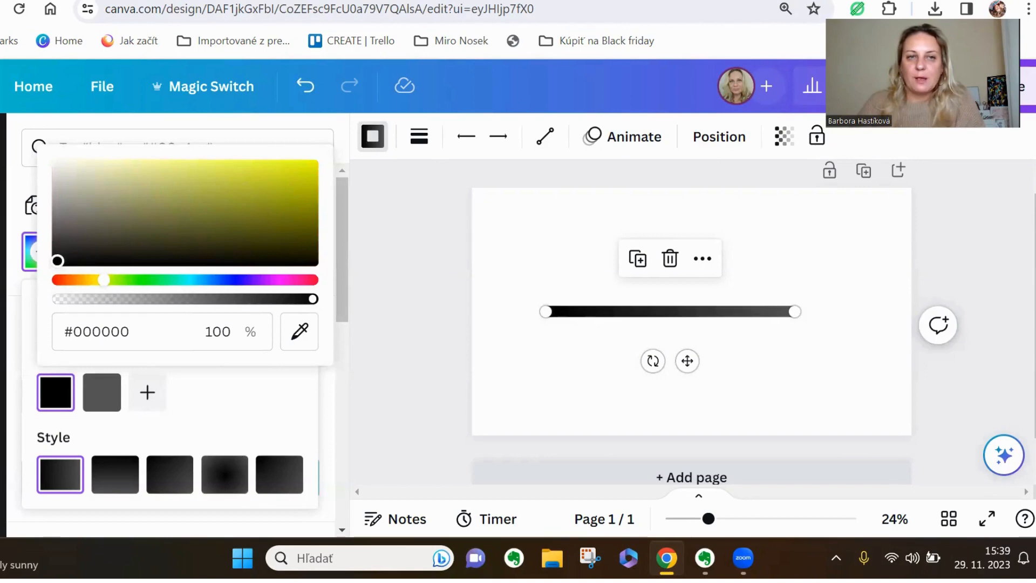
left_click(274, 170)
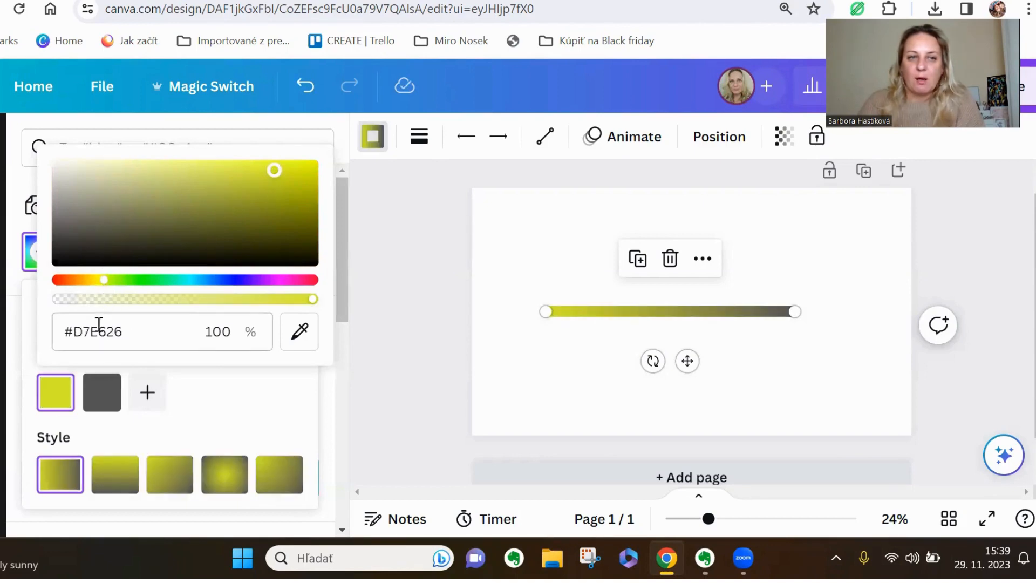
Set the gradient's second colour to green #8CE120 and add a third colour, turquoise #20DBE1.
left_click(101, 398)
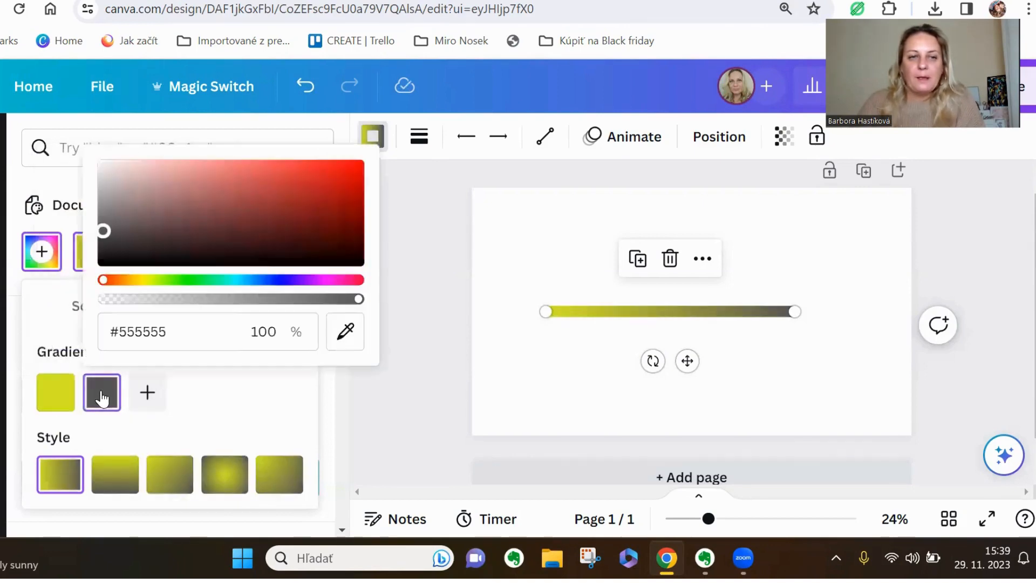
left_click_drag(103, 281, 165, 284)
left_click(325, 172)
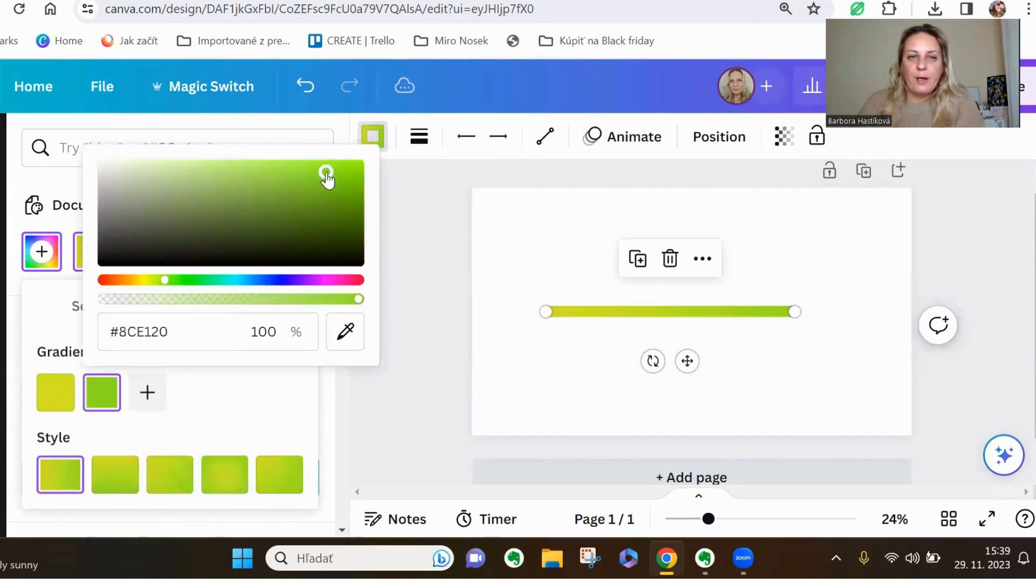
left_click(146, 399)
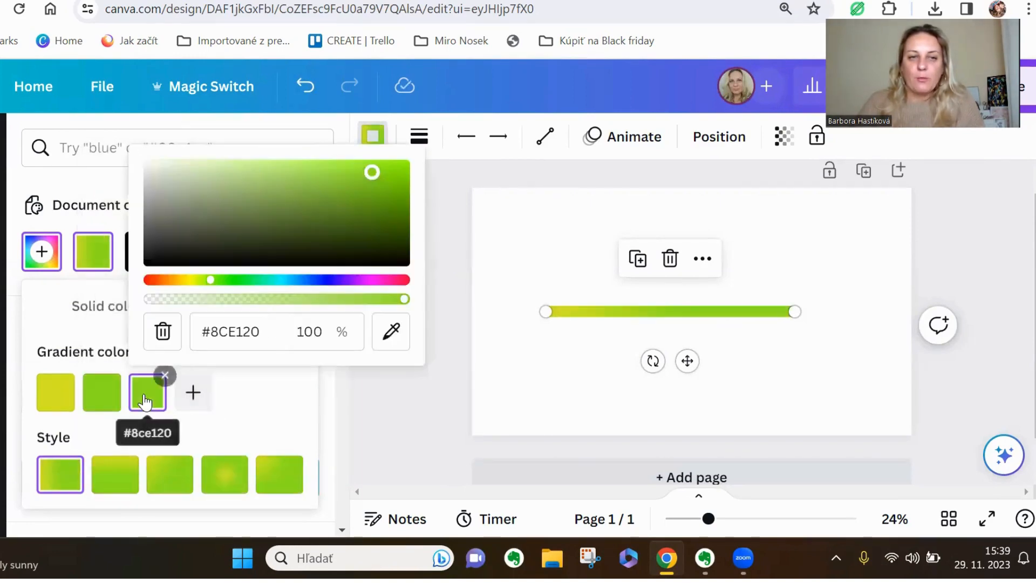
left_click_drag(211, 284, 279, 292)
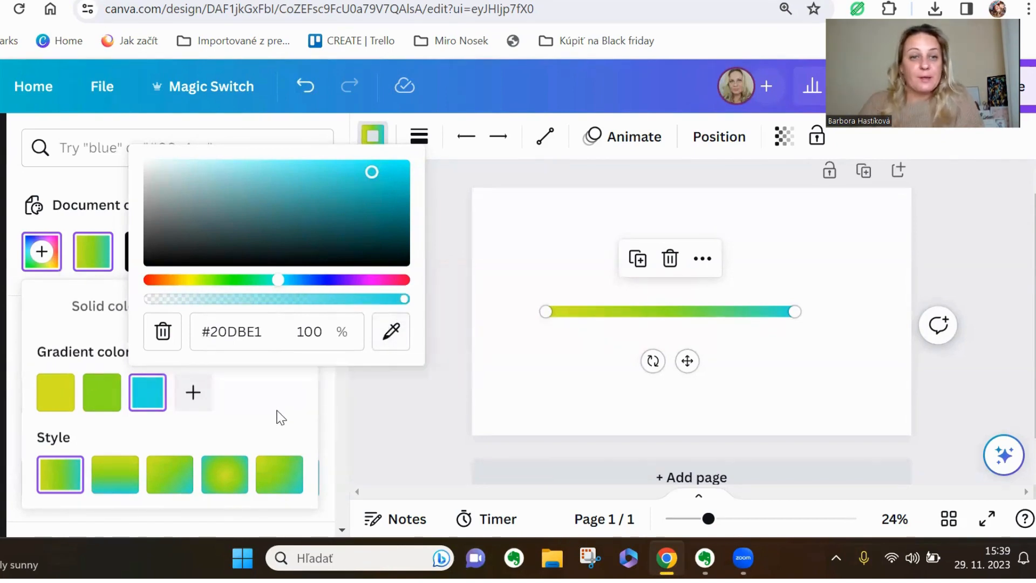
left_click(513, 370)
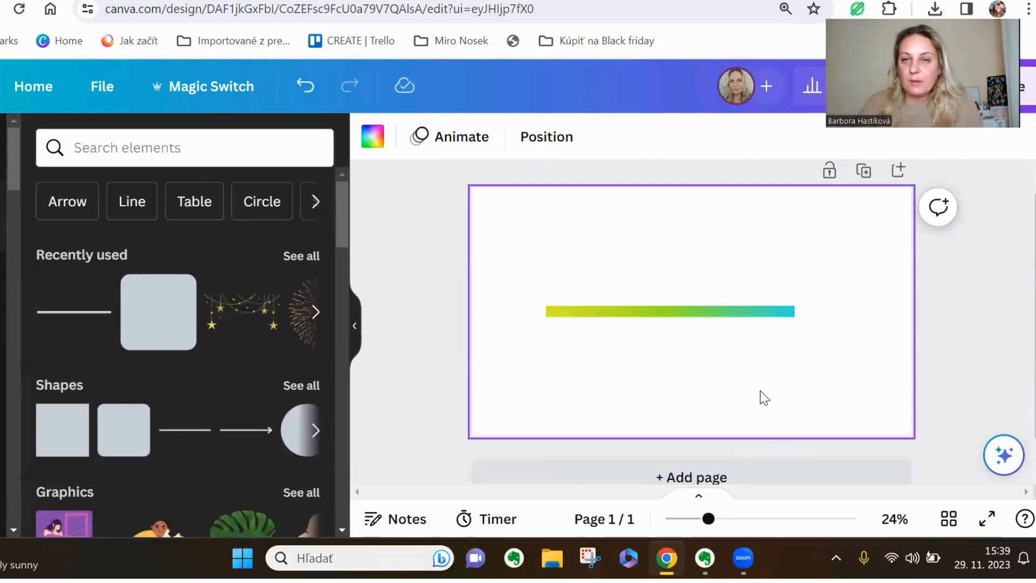
Change the line's gradient style, trying the diagonal one and settling on the fifth style.
left_click_drag(710, 519, 732, 521)
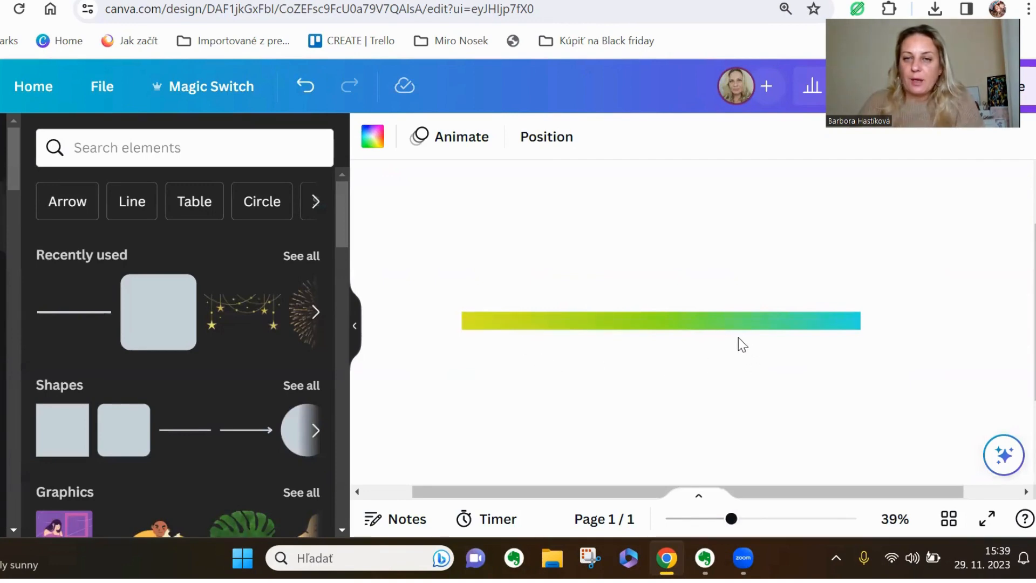
left_click(699, 324)
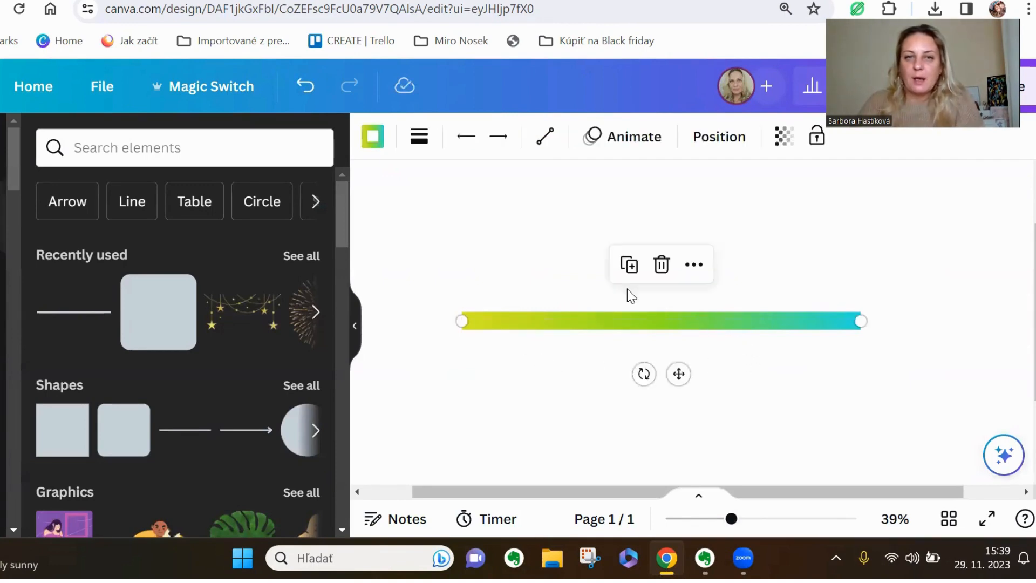
left_click(372, 137)
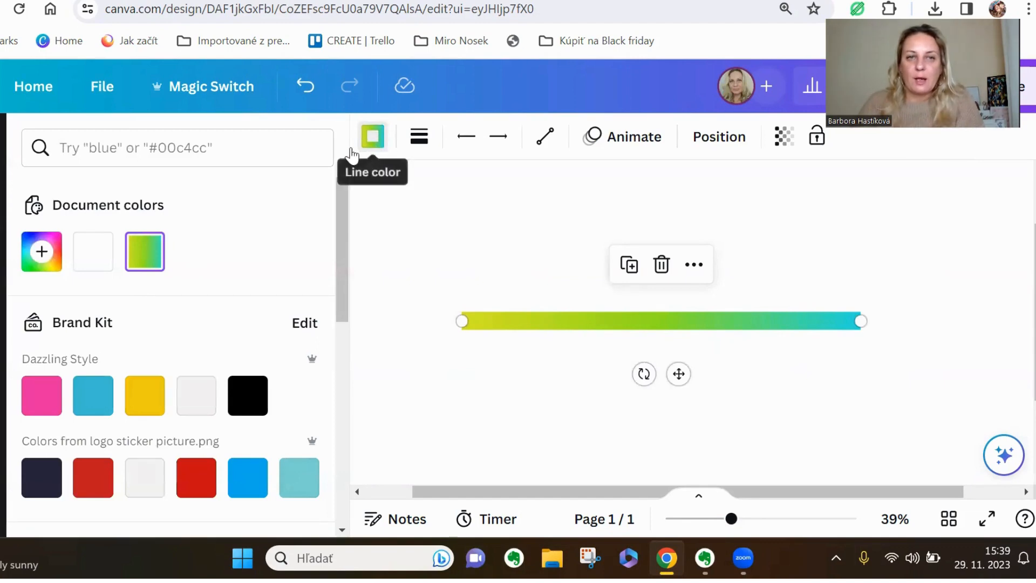
left_click(43, 259)
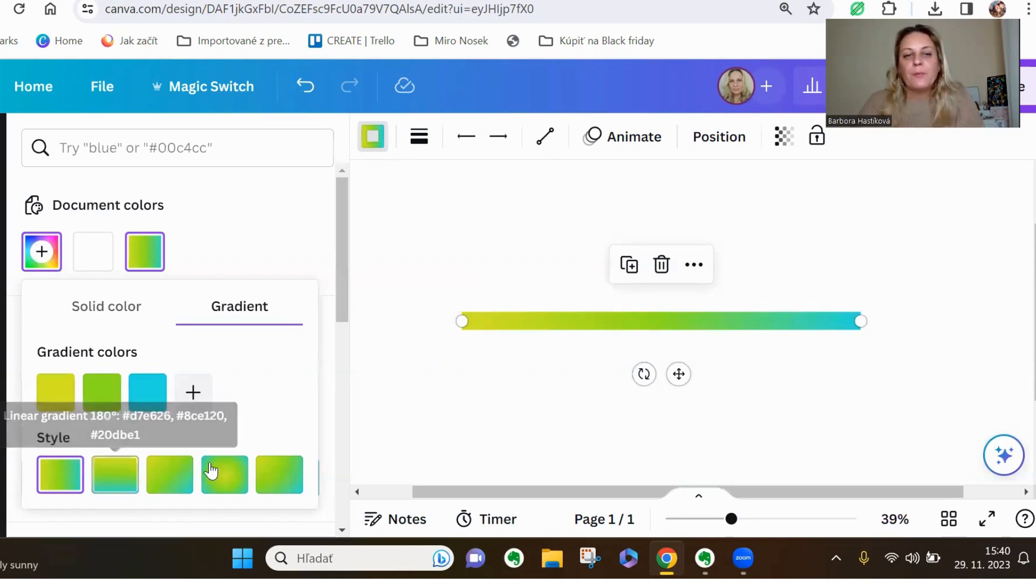
left_click(169, 477)
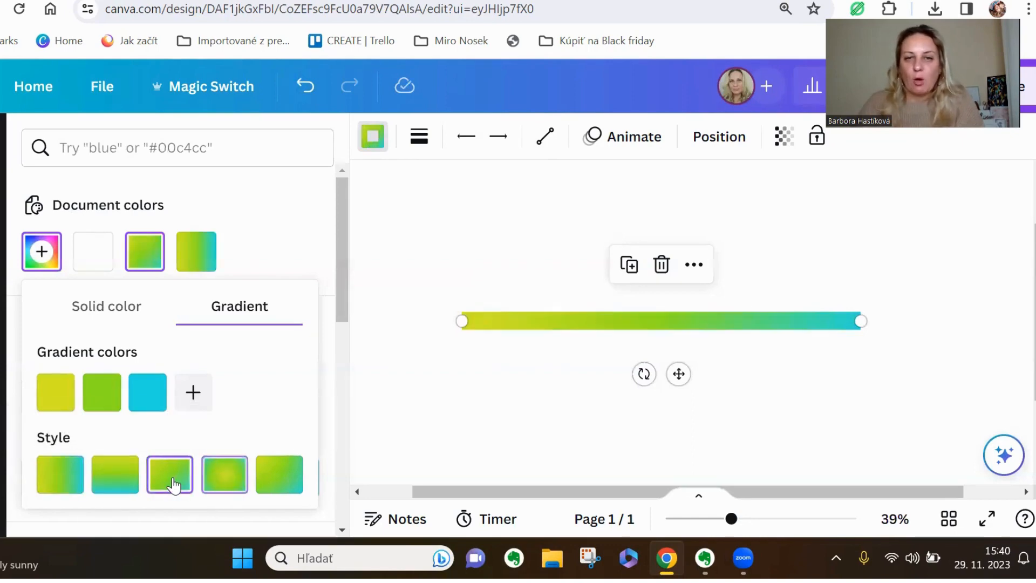
left_click(281, 477)
left_click(502, 382)
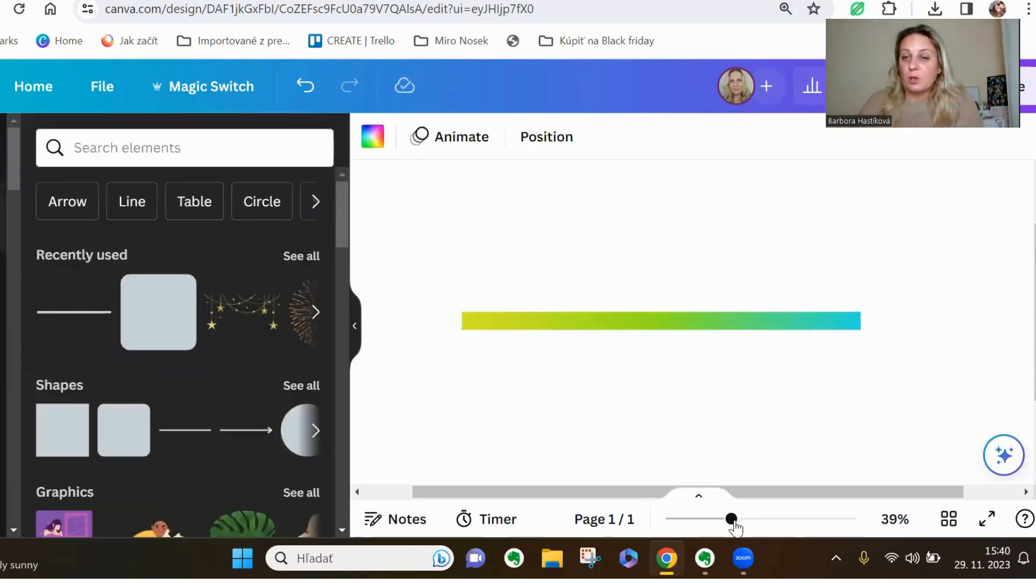
Insert the recently used rounded square at the page's centre and move the gradient line above it.
left_click_drag(731, 519, 717, 526)
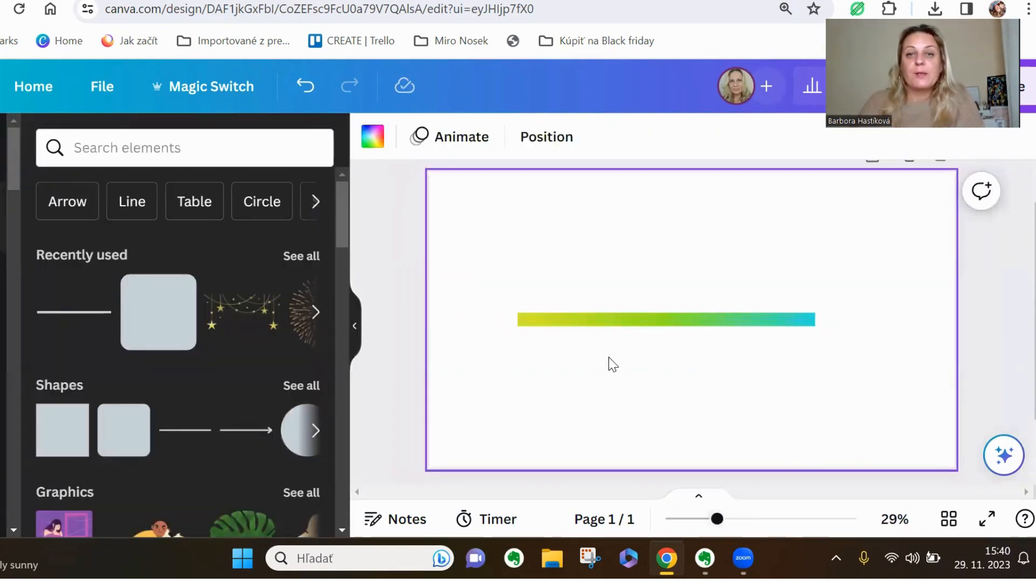
left_click(149, 312)
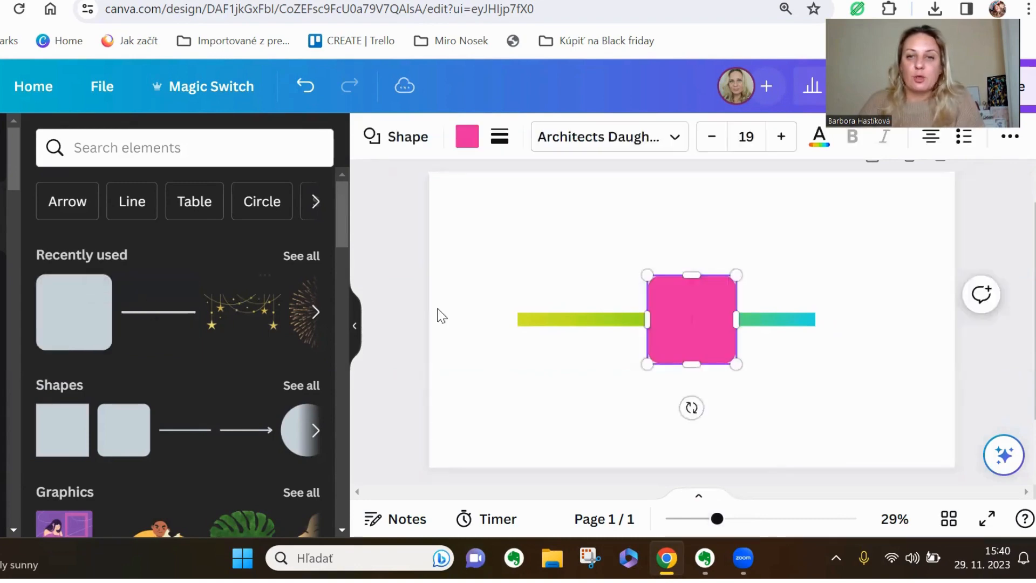
left_click(594, 318)
left_click_drag(594, 318, 607, 201)
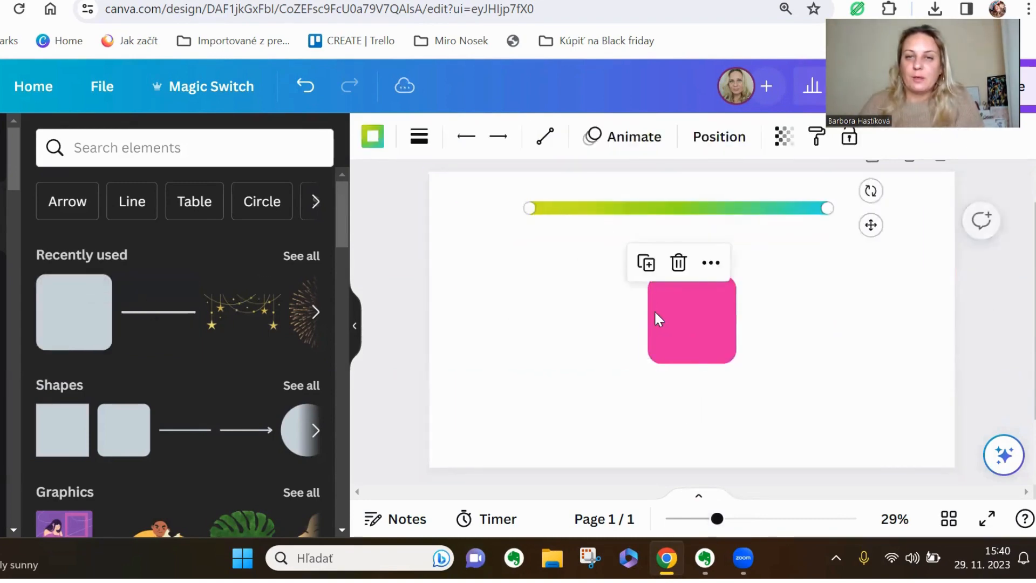
Enlarge the pink rounded square into a wide rectangle that matches the width of the gradient line above it.
left_click(658, 325)
left_click_drag(641, 291, 530, 271)
left_click_drag(731, 273, 826, 259)
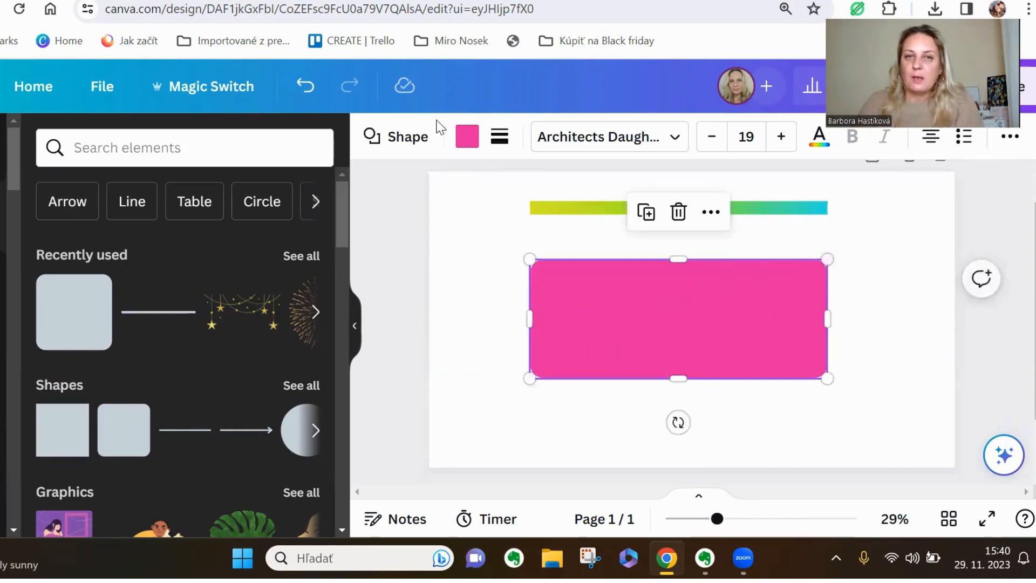
Give the pink rectangle a solid border with a weight of 50.
left_click(501, 140)
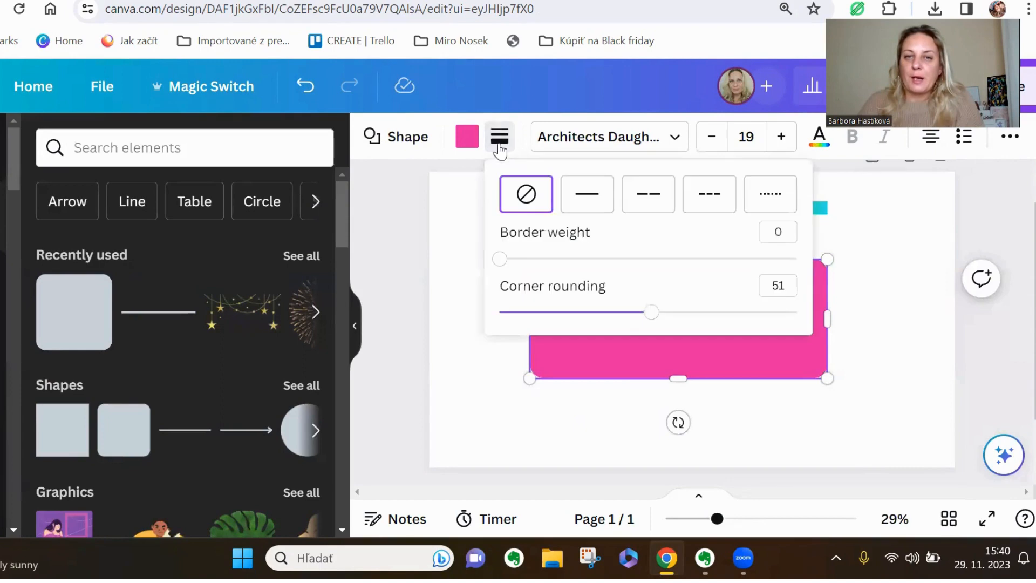
left_click_drag(500, 265, 648, 276)
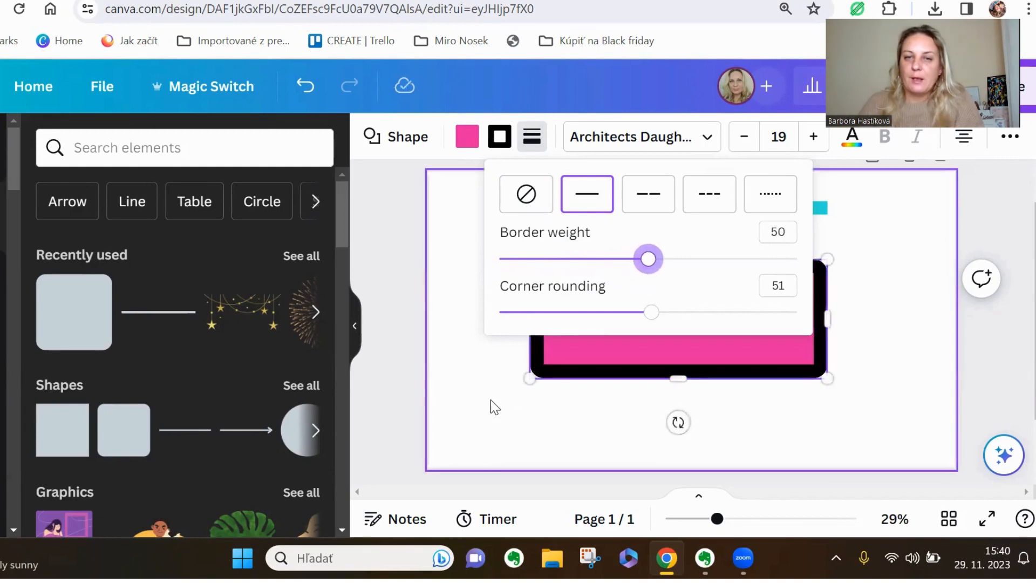
left_click(487, 405)
Change the rectangle's border colour to a gradient and set its first colour to red #A81D1D.
left_click(552, 375)
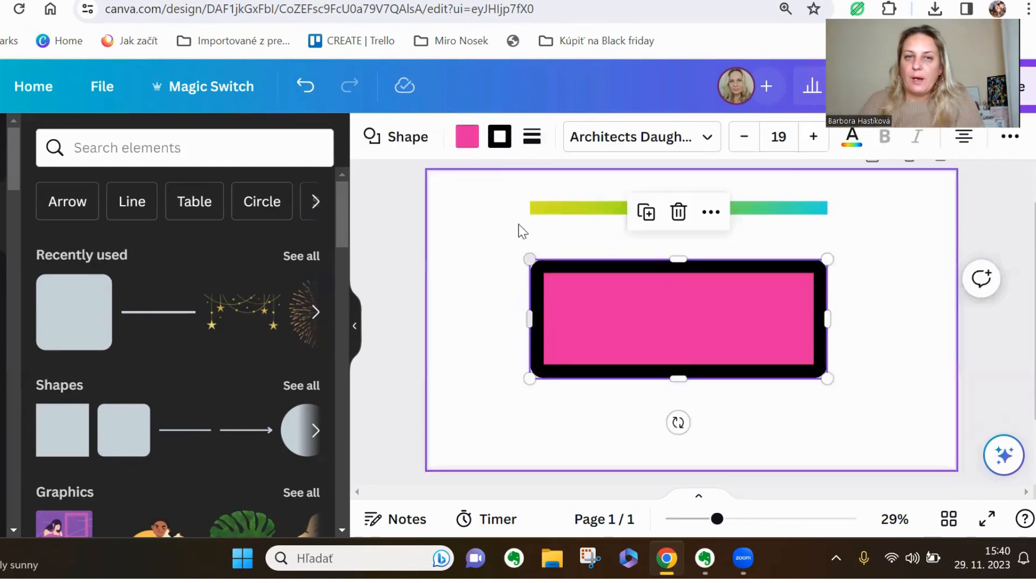
left_click(499, 137)
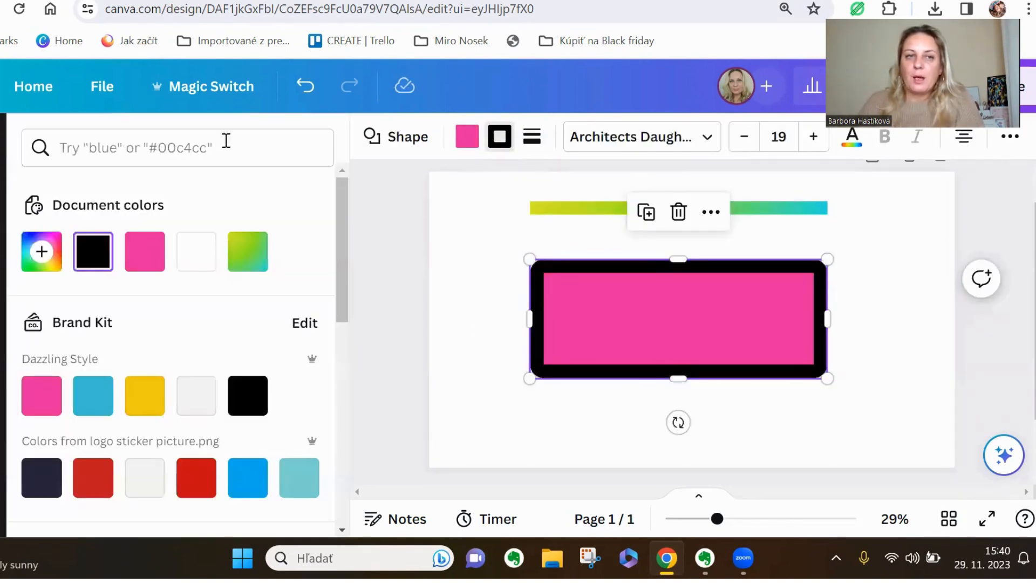
left_click(42, 252)
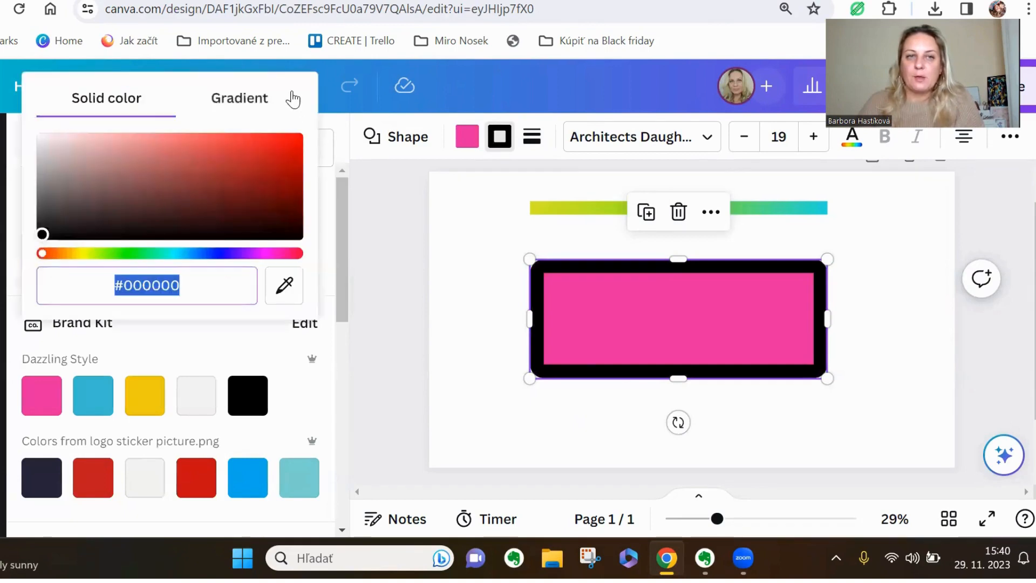
left_click(244, 102)
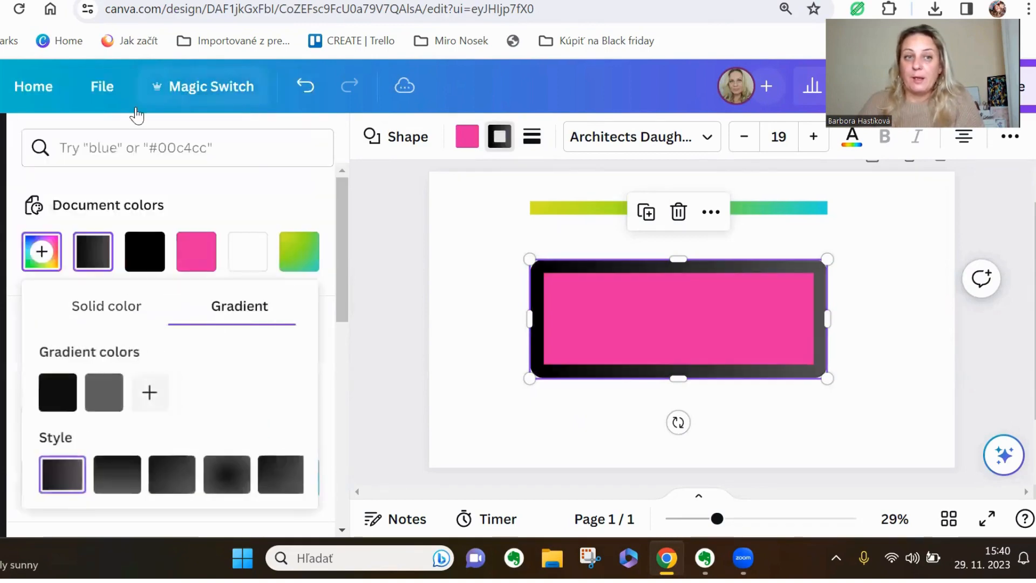
left_click(54, 402)
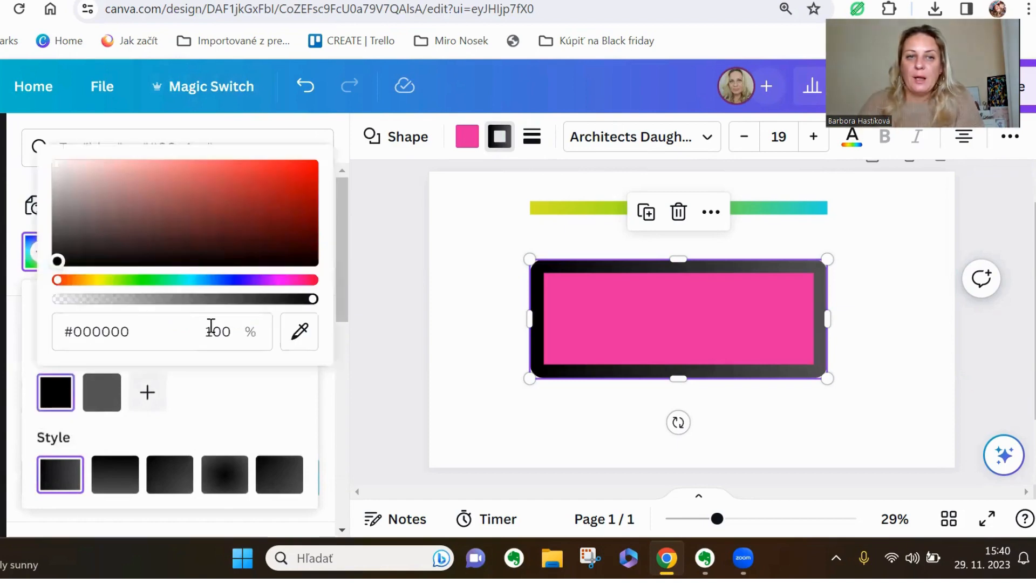
left_click(273, 196)
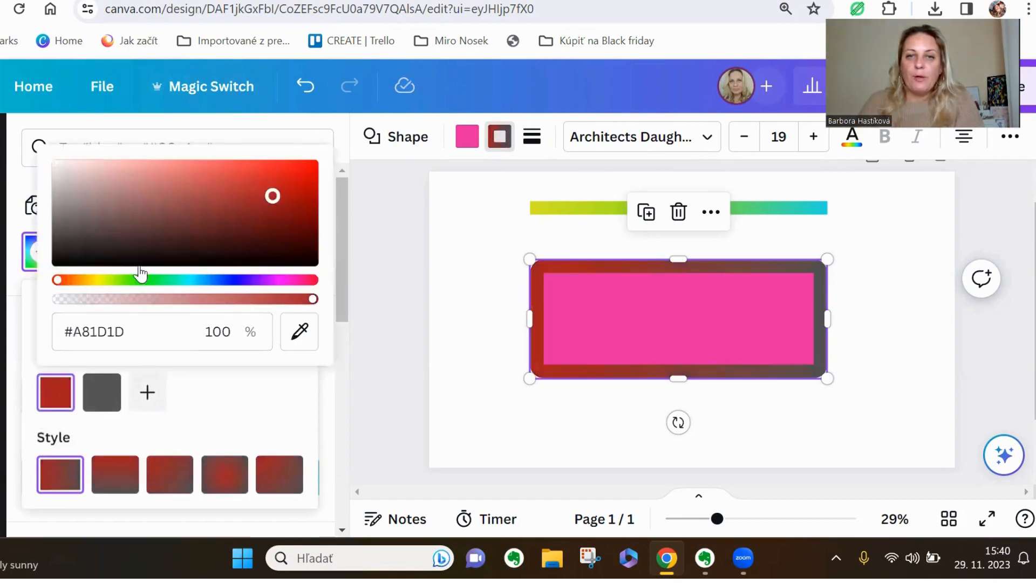
Set the second colour of the border's gradient to blue #1A47BD.
left_click(102, 392)
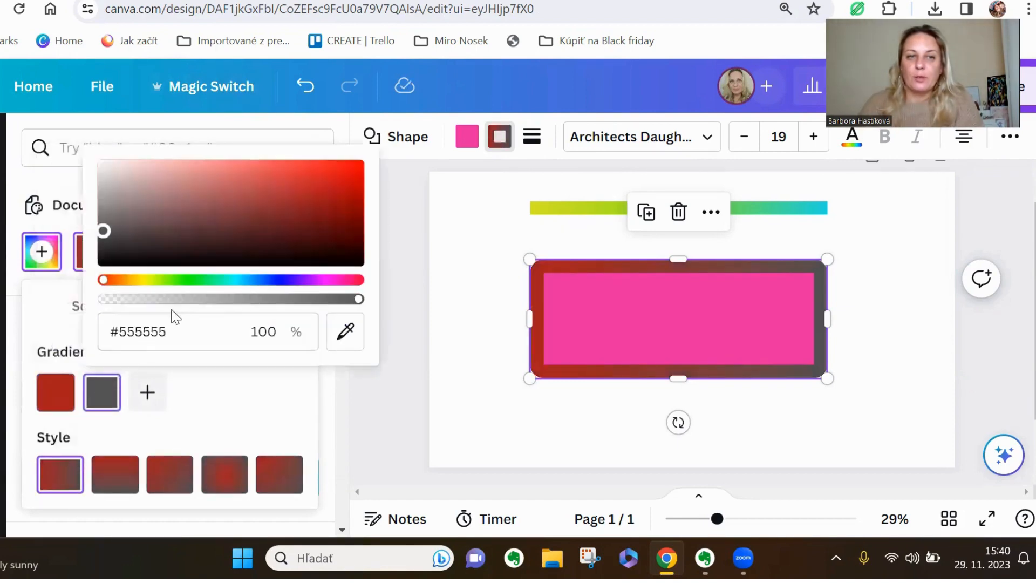
left_click(173, 280)
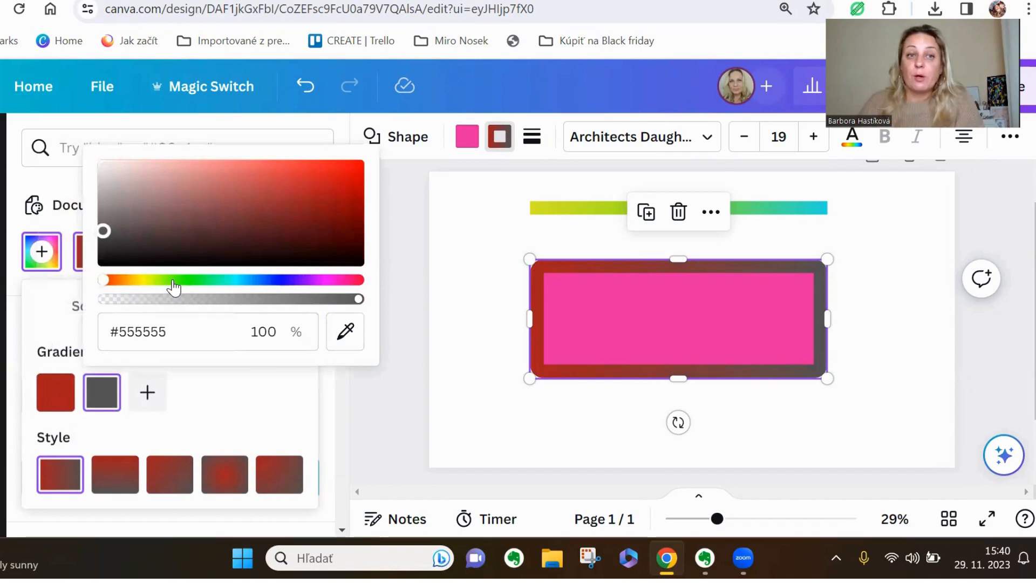
left_click(285, 193)
left_click(263, 280)
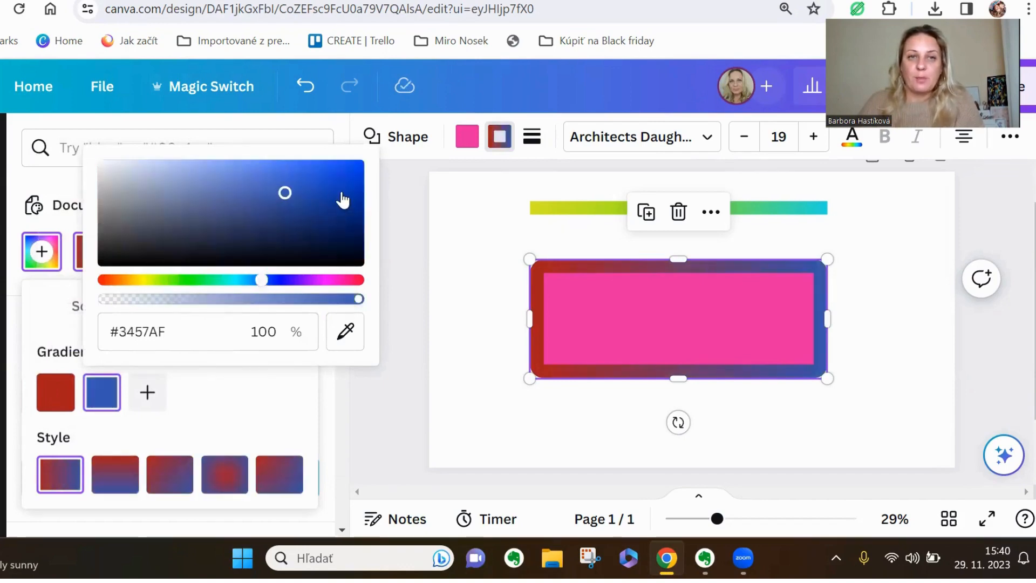
left_click(328, 187)
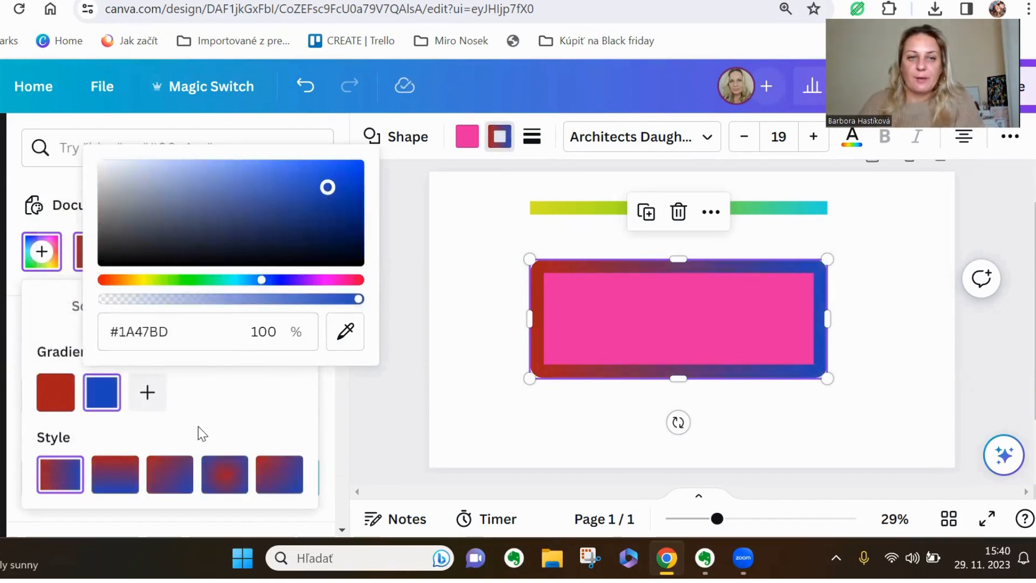
left_click(460, 393)
Change the rectangle's pink fill from a solid colour to a gradient.
left_click(605, 313)
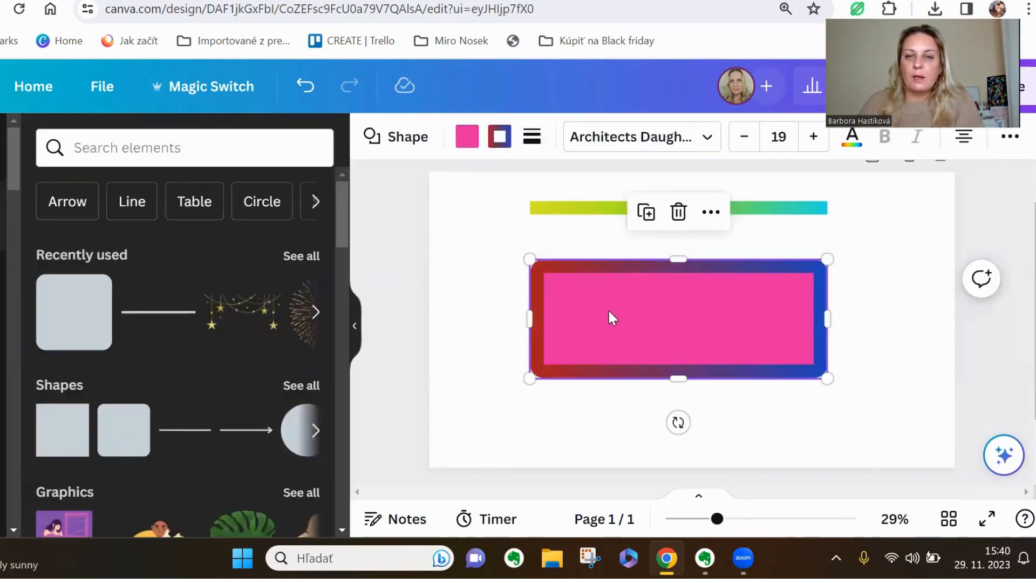
left_click(467, 142)
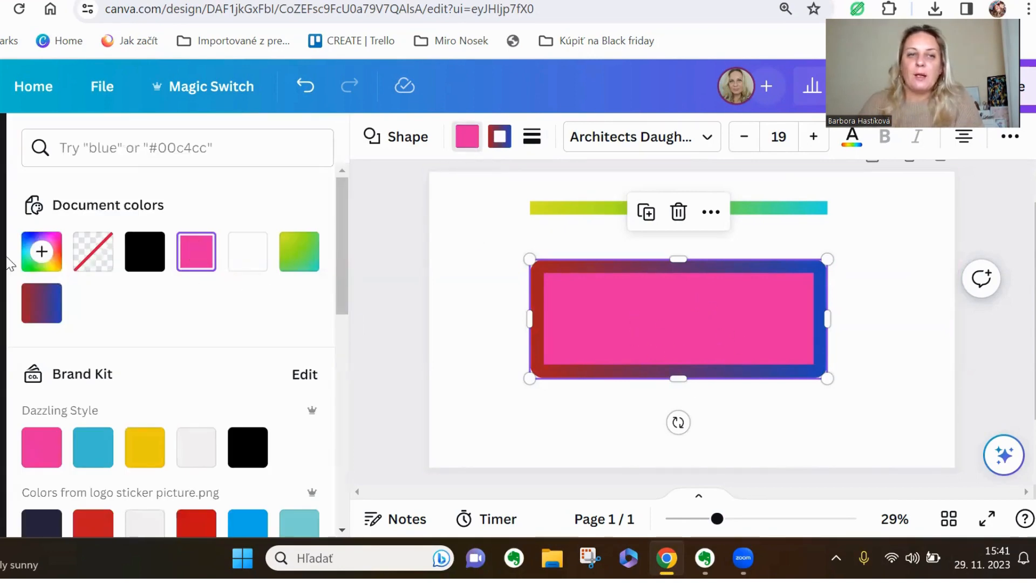
left_click(42, 251)
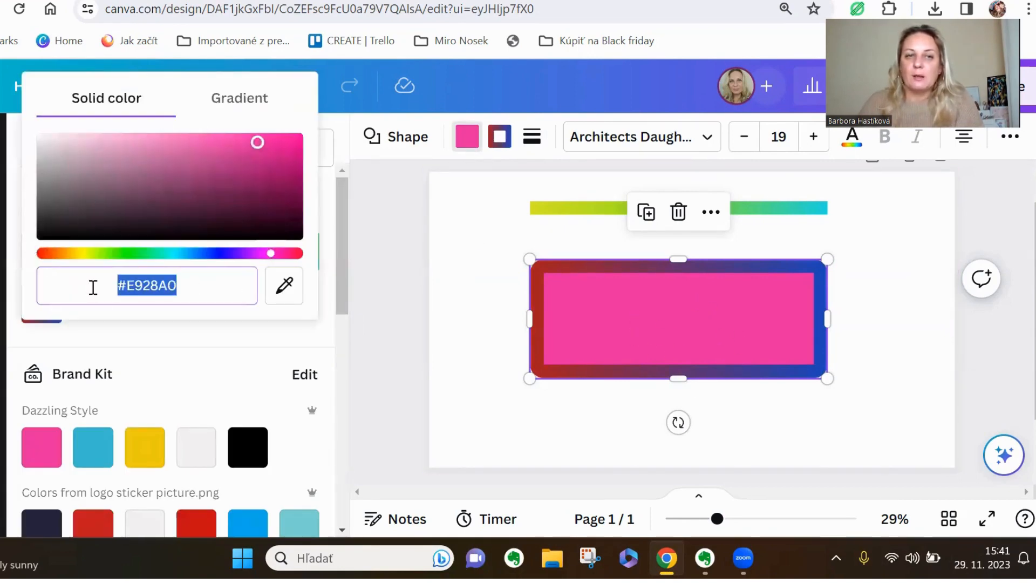
left_click(253, 103)
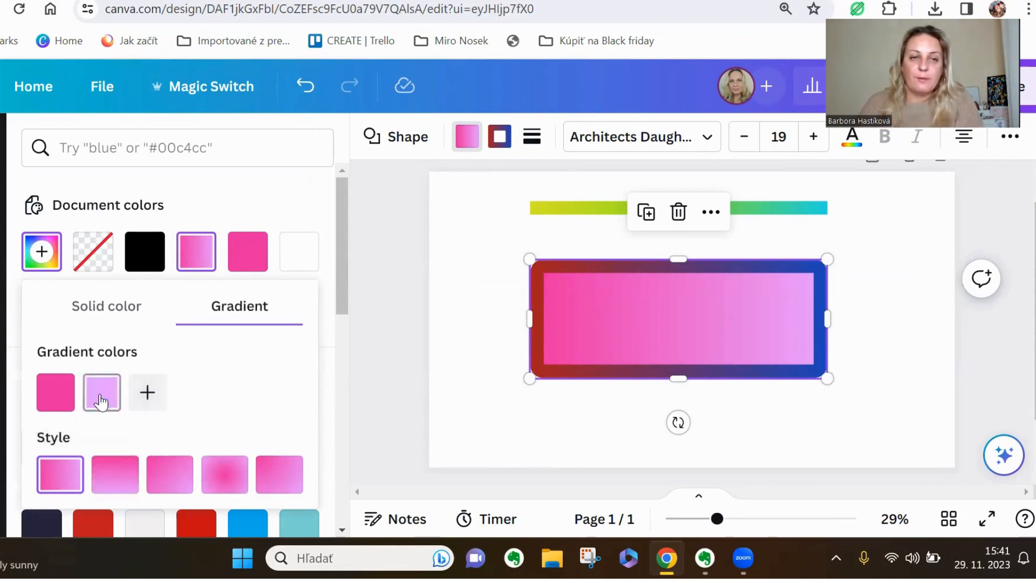
Add a third colour to the fill gradient, trying blue #0D4ABF and settling on yellow #C8C737.
left_click(148, 396)
left_click(303, 279)
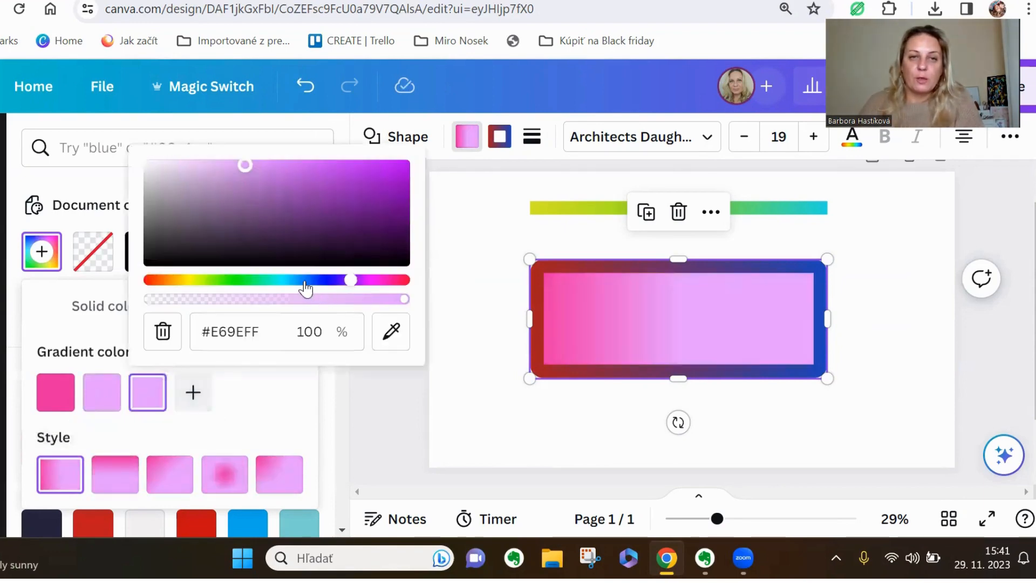
left_click(392, 187)
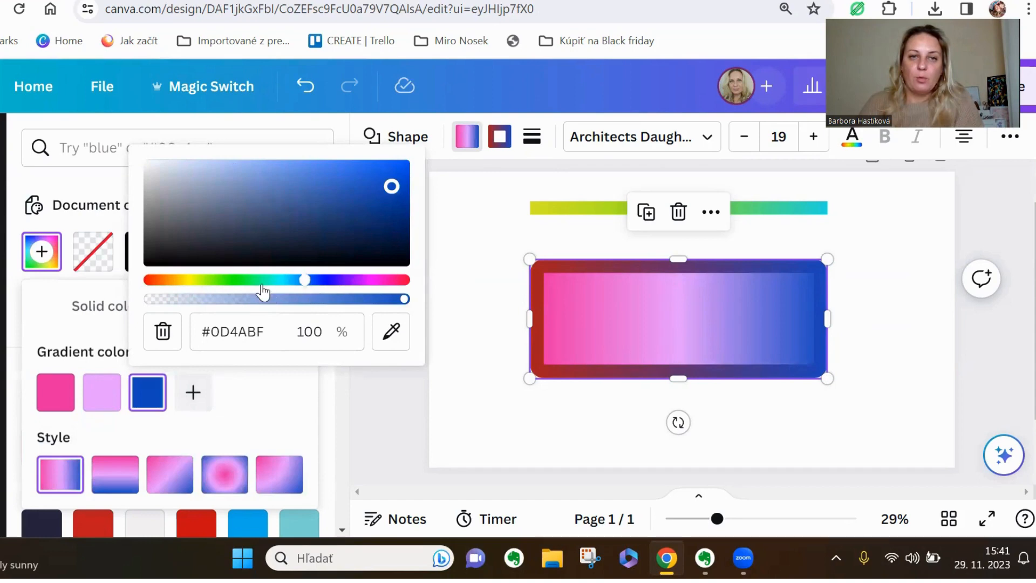
left_click(192, 281)
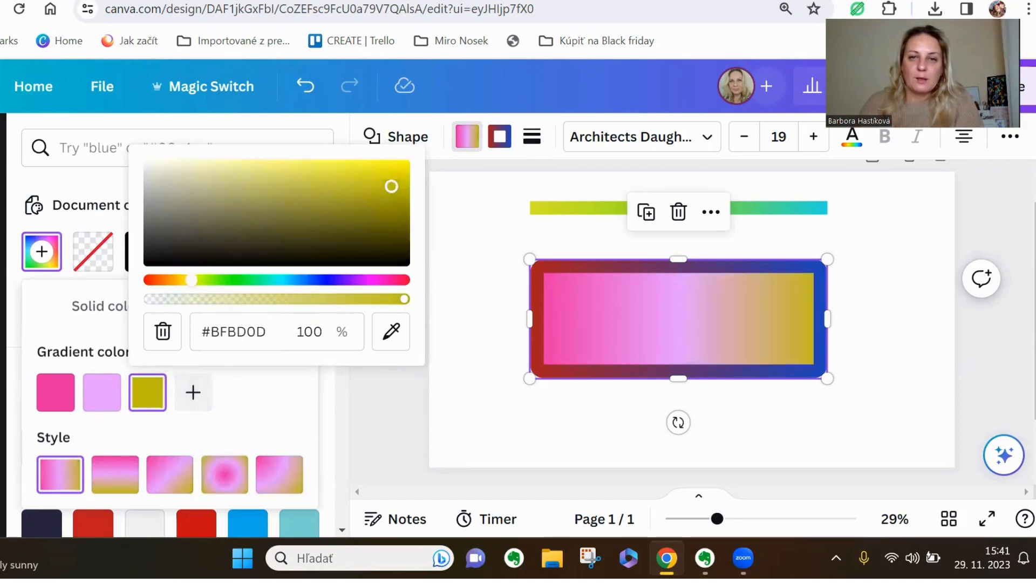
left_click(336, 183)
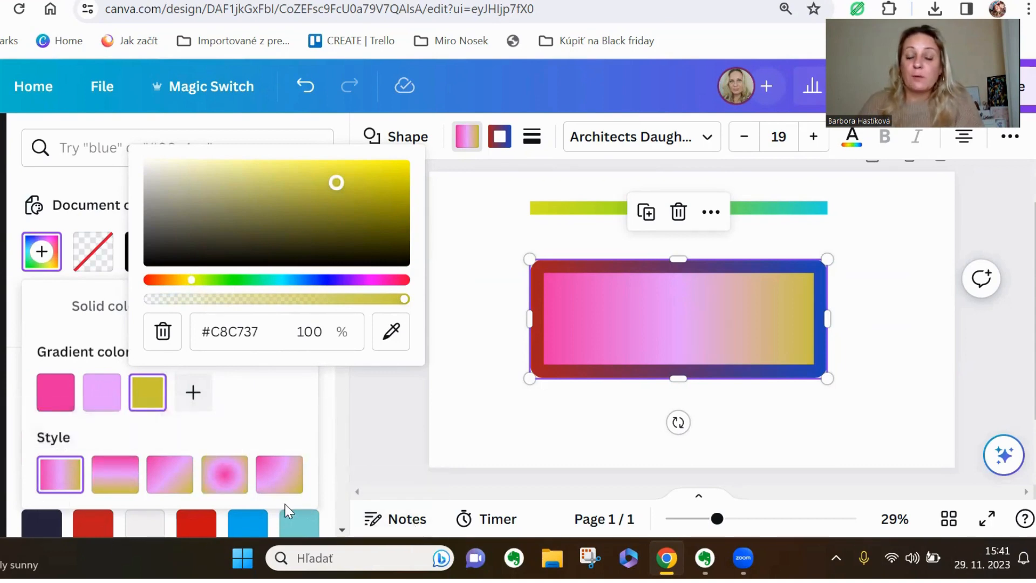
Change the fill's gradient style, trying the radial and the fifth style and settling on the third, diagonal one.
left_click(221, 475)
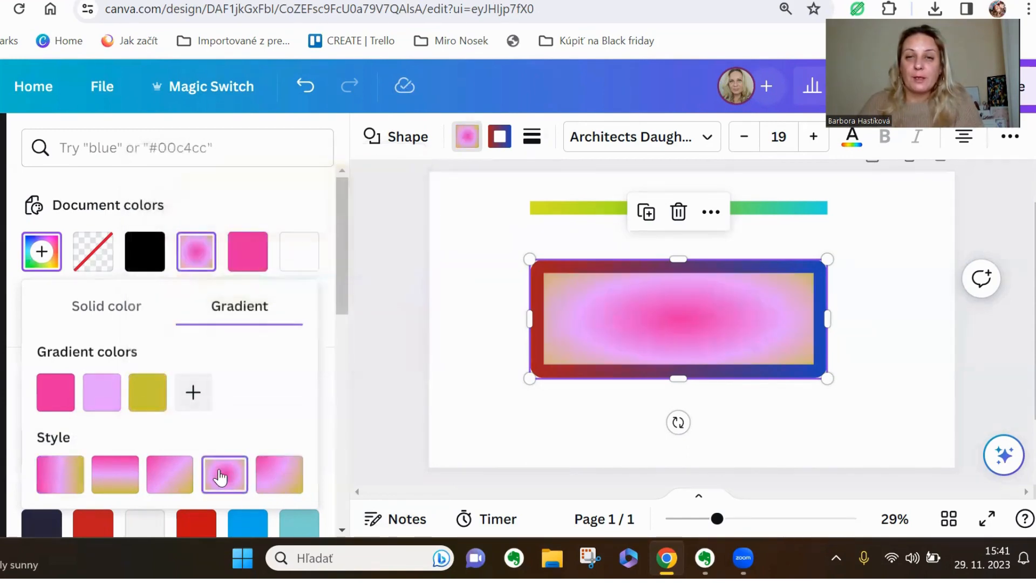
left_click(285, 484)
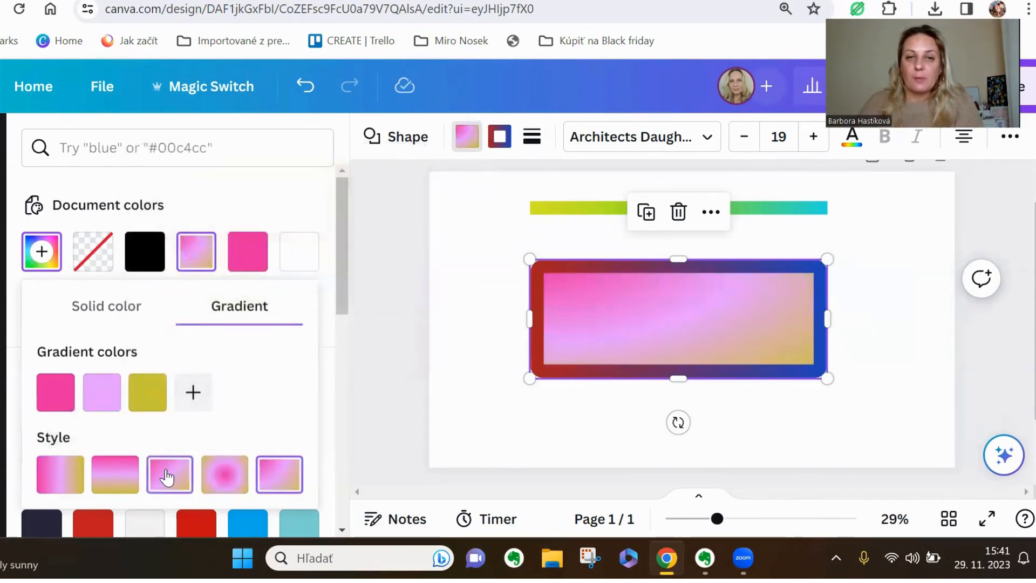
left_click(480, 362)
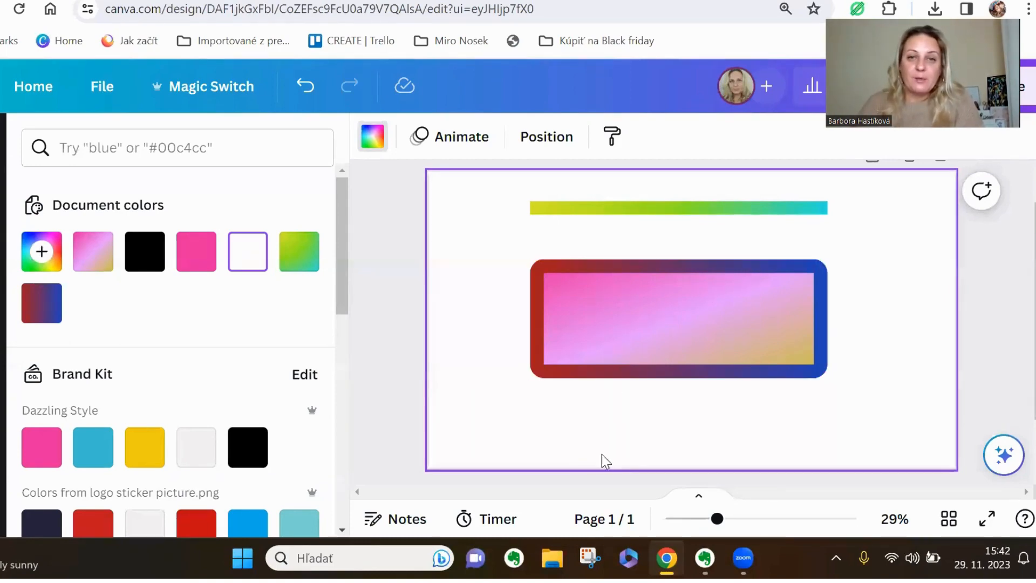
Examine the document, brand kit and default solid and gradient colours offered for the rectangle and the line.
left_click(616, 308)
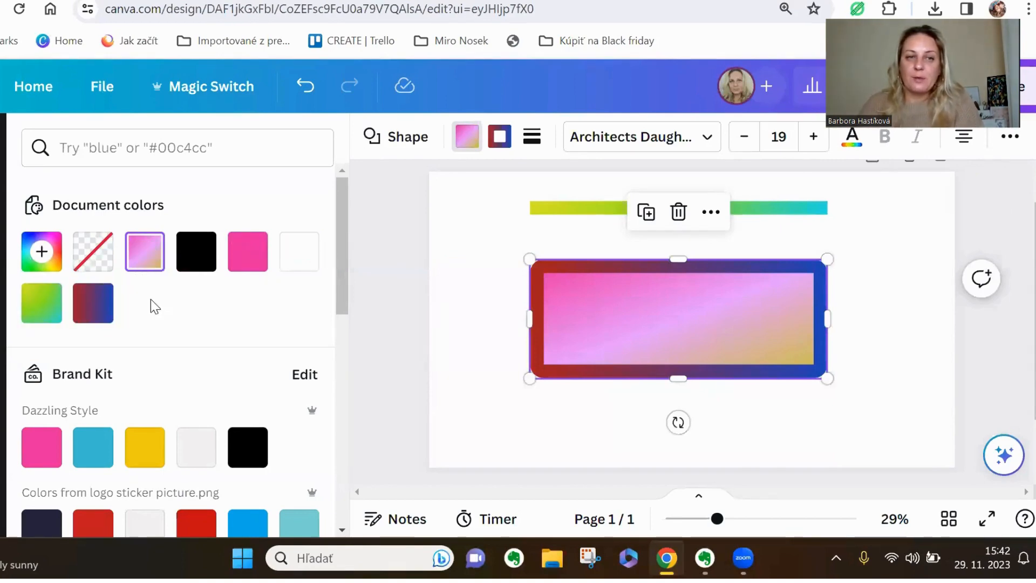
left_click(571, 218)
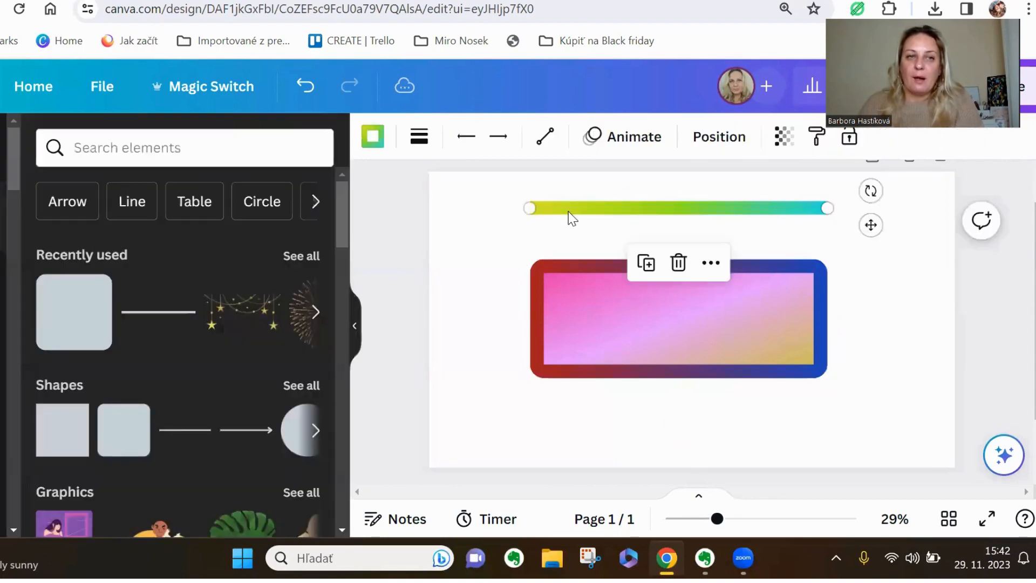
left_click(373, 137)
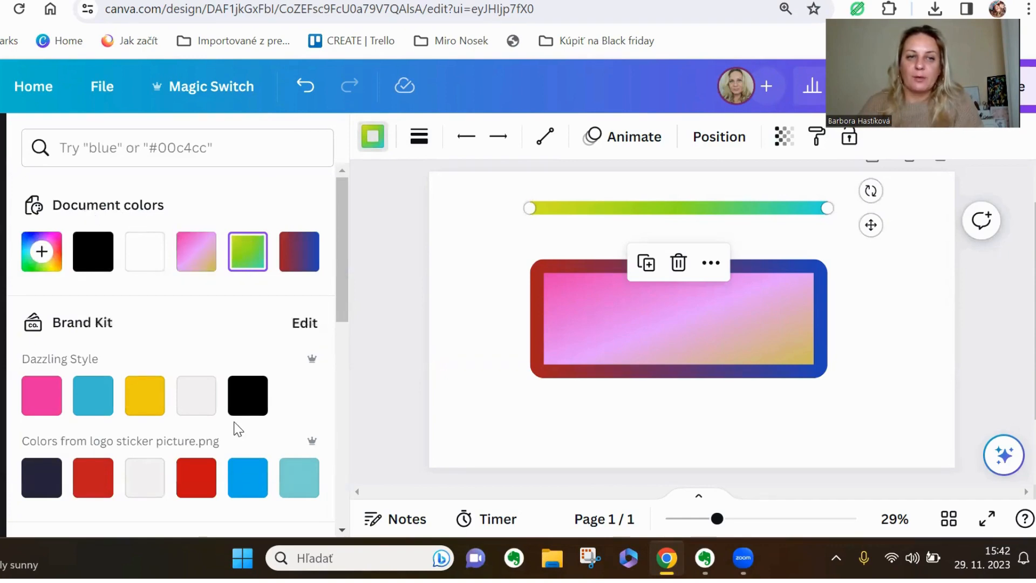
scroll(235, 413, "down", 3)
scroll(588, 426, "down", 2)
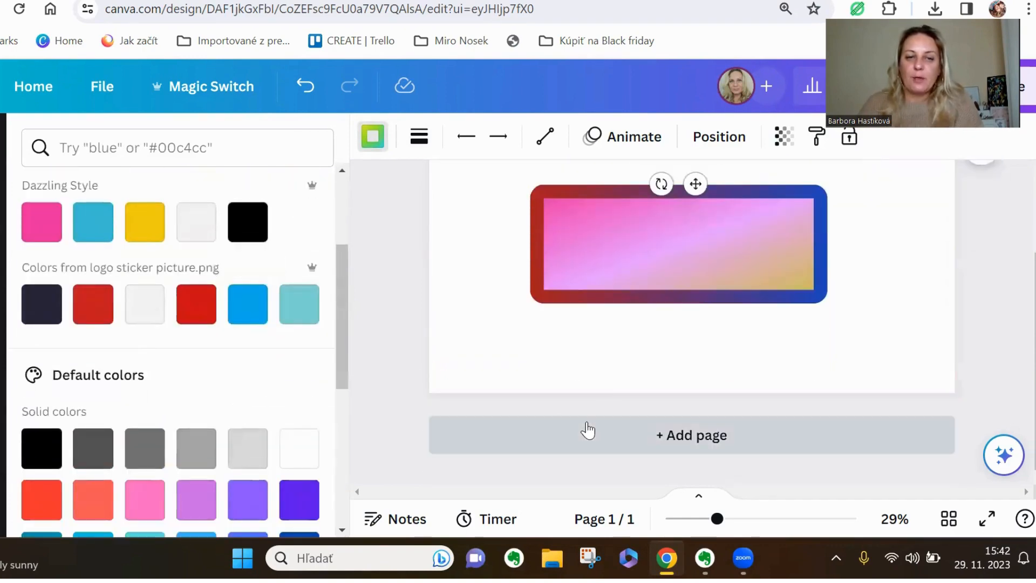
scroll(254, 431, "down", 3)
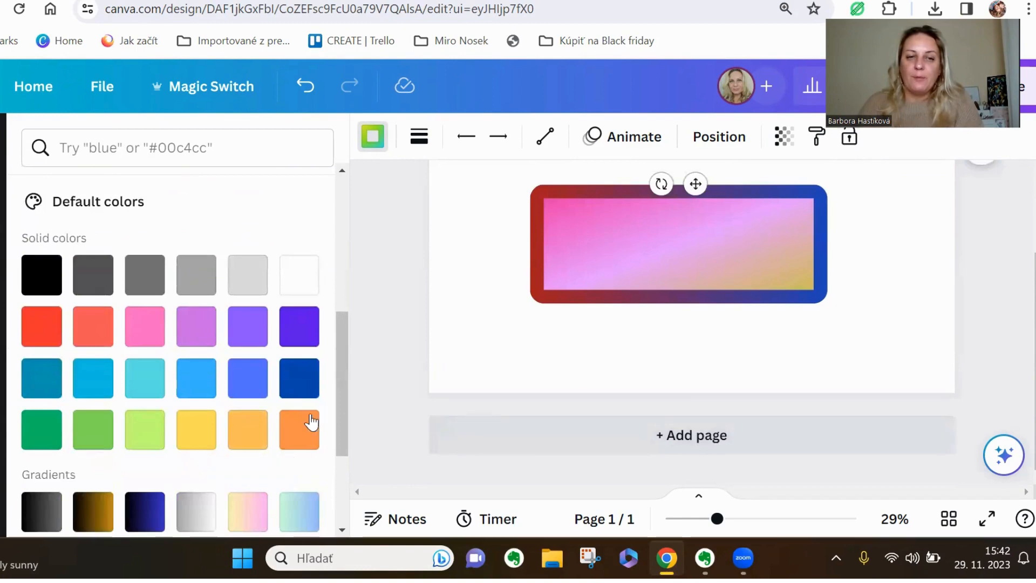
scroll(281, 410, "down", 3)
scroll(172, 372, "up", 6)
scroll(169, 369, "up", 3)
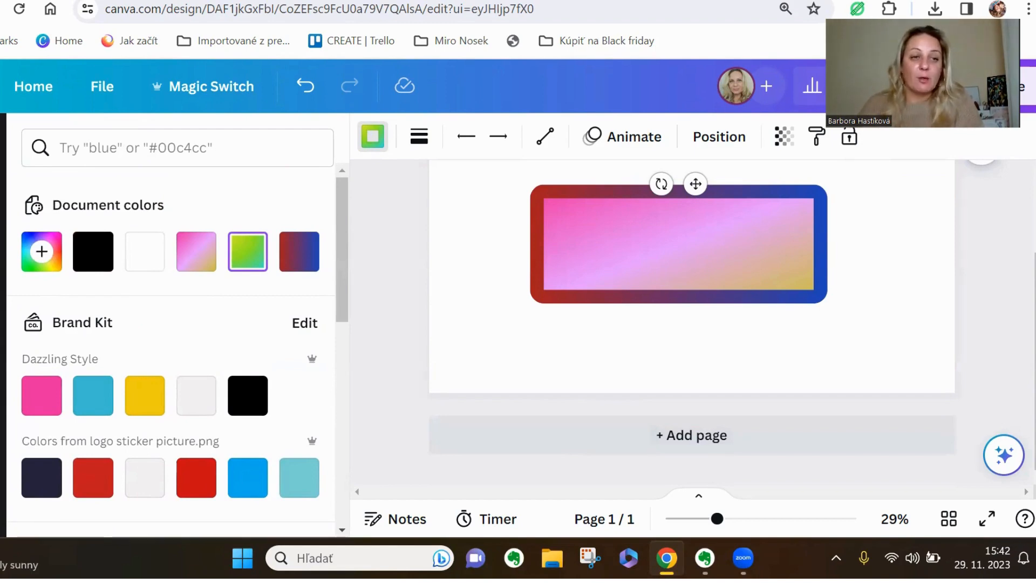
Insert the recently used Christmas fireplace photo and shrink it into the page's lower-left area, overlapping the rectangle's corner.
left_click(2, 364)
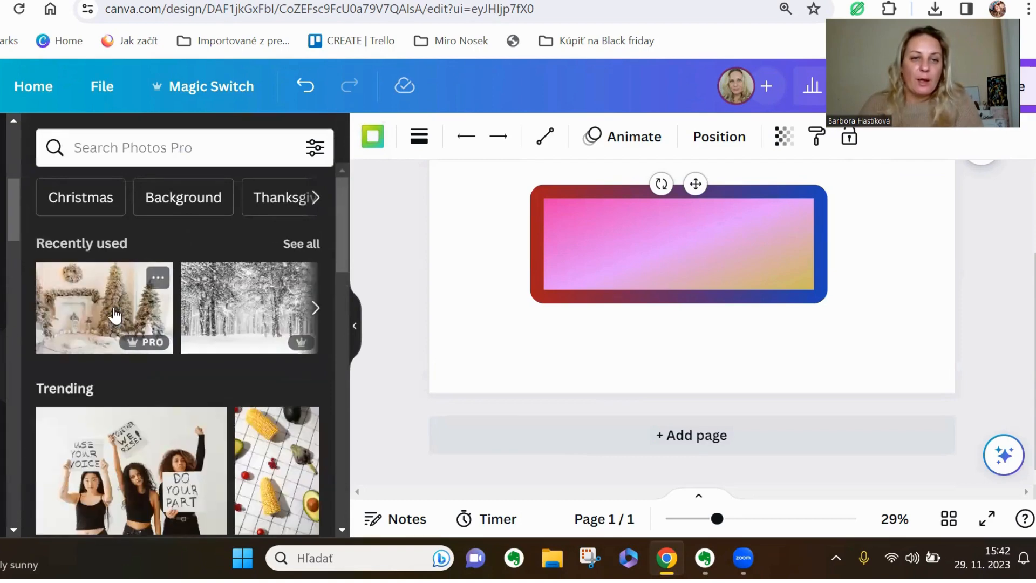
left_click(115, 315)
scroll(799, 243, "up", 2)
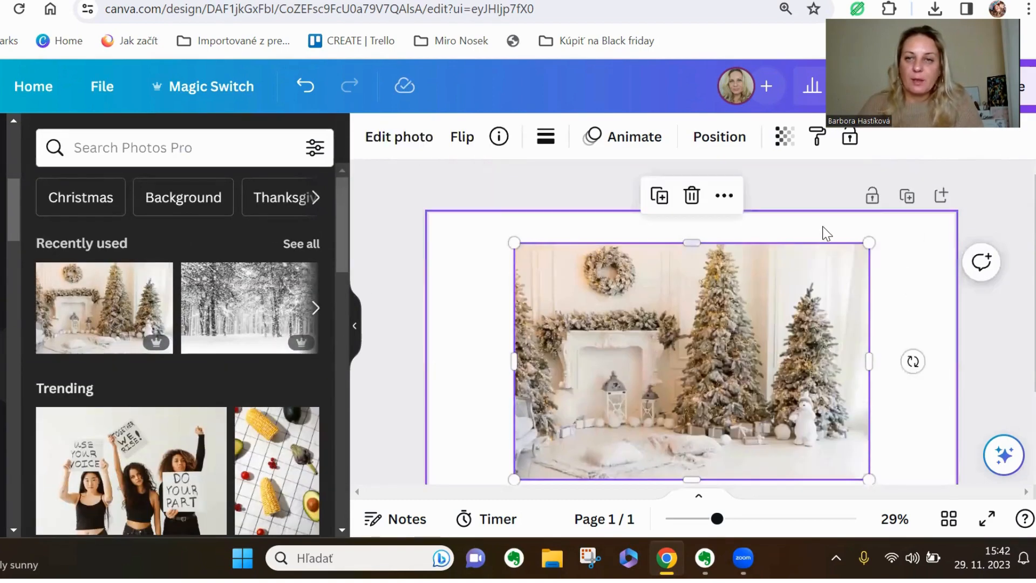
left_click_drag(867, 242, 601, 431)
scroll(863, 345, "down", 2)
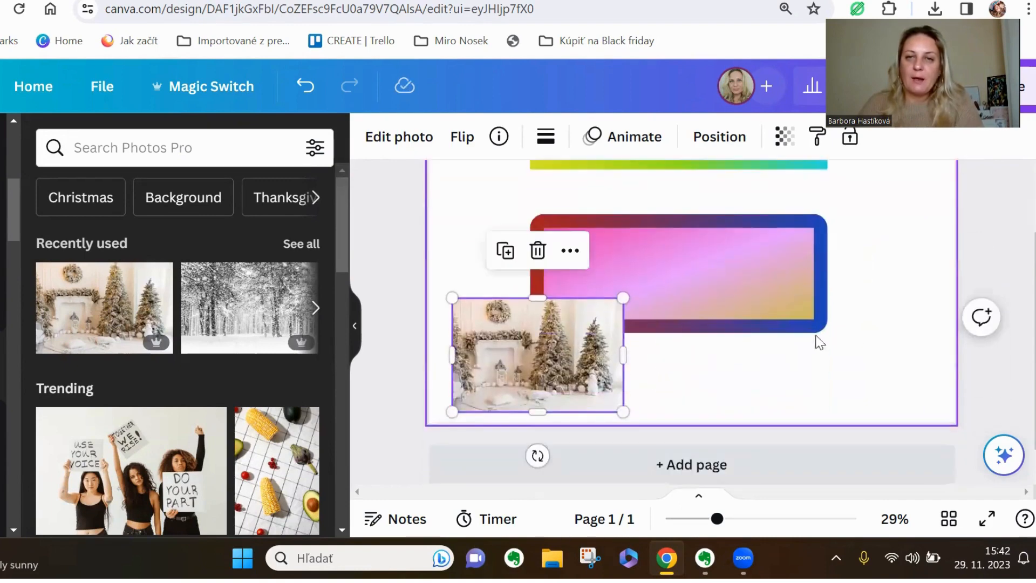
Replace the pink first colour of the rectangle's fill gradient with tan #B59A76 sampled from the Christmas photo.
left_click(737, 289)
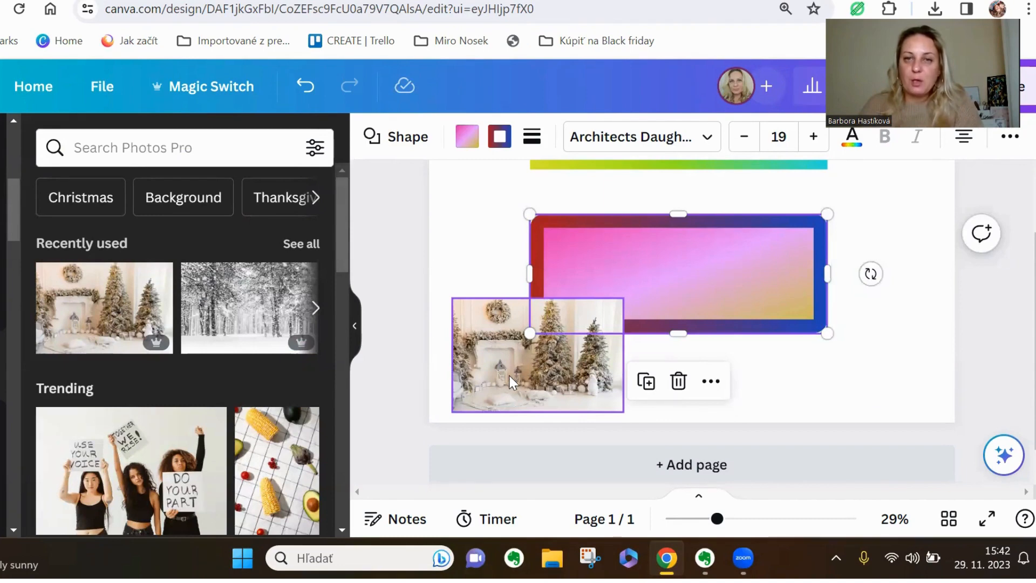
left_click(464, 139)
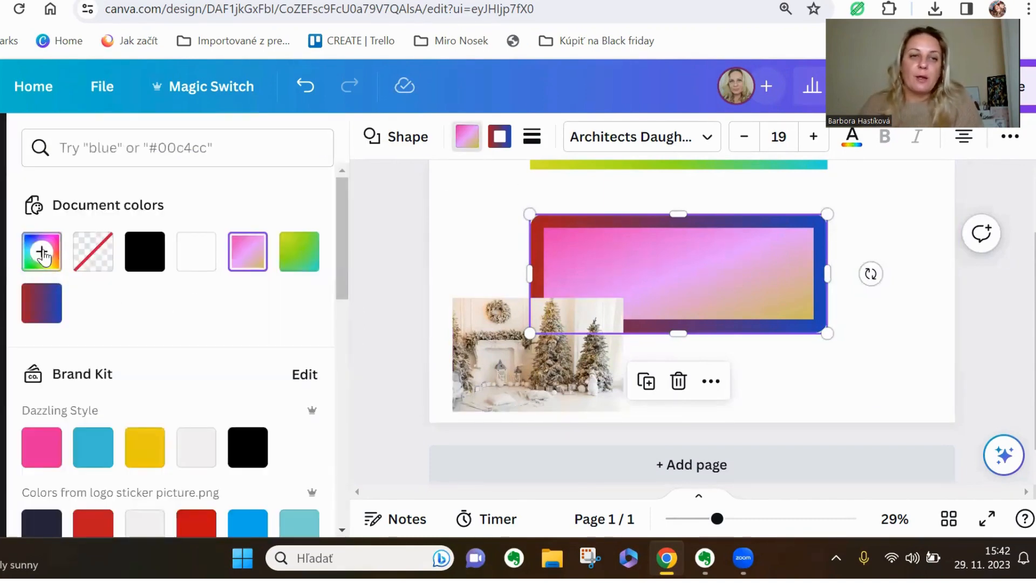
left_click(43, 256)
left_click(54, 393)
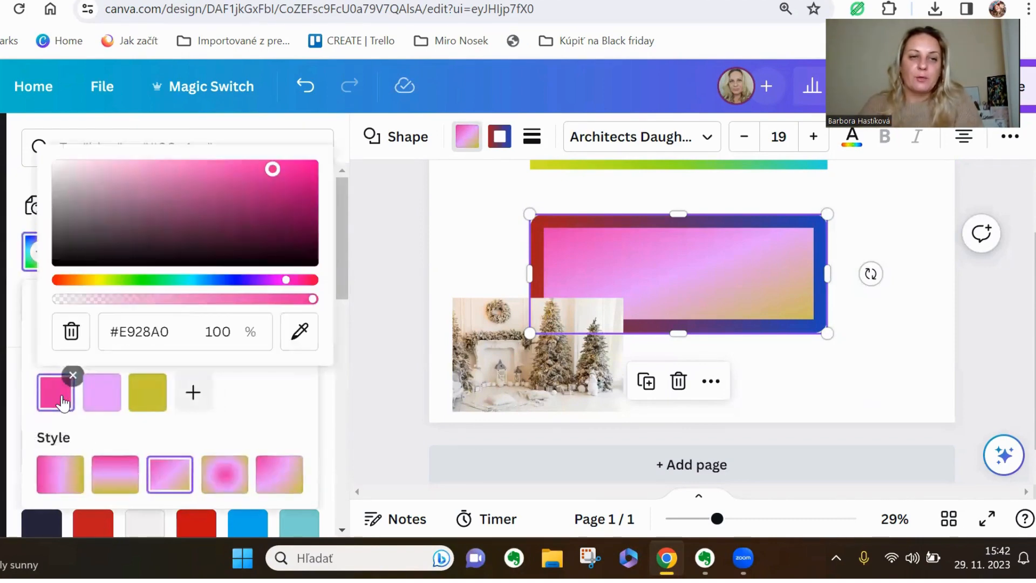
left_click(297, 337)
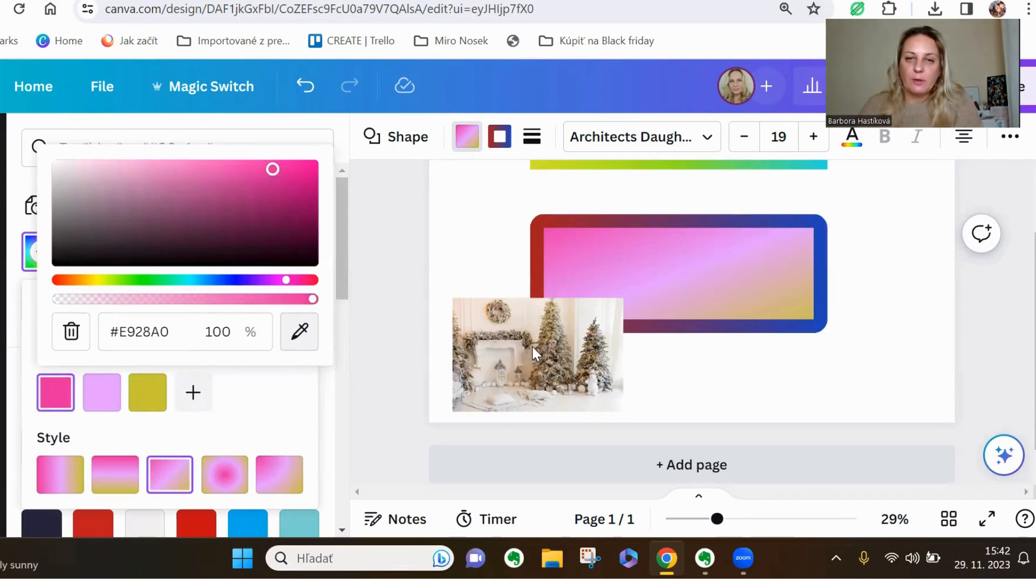
left_click(531, 346)
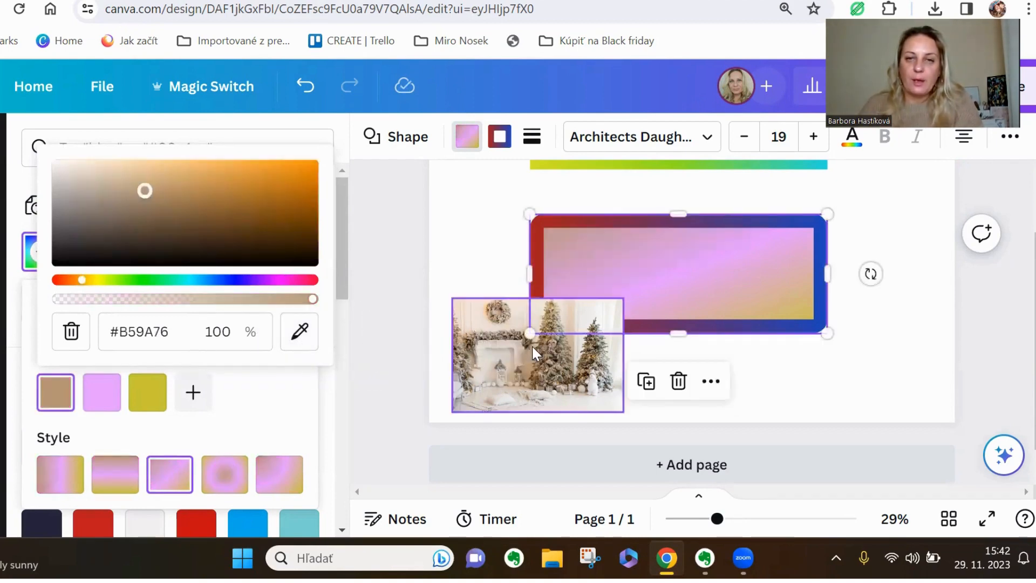
Replace the gradient's second and third colours with dark brown #634B21 and pale beige #E7DED5 sampled from the Christmas photo.
left_click(102, 392)
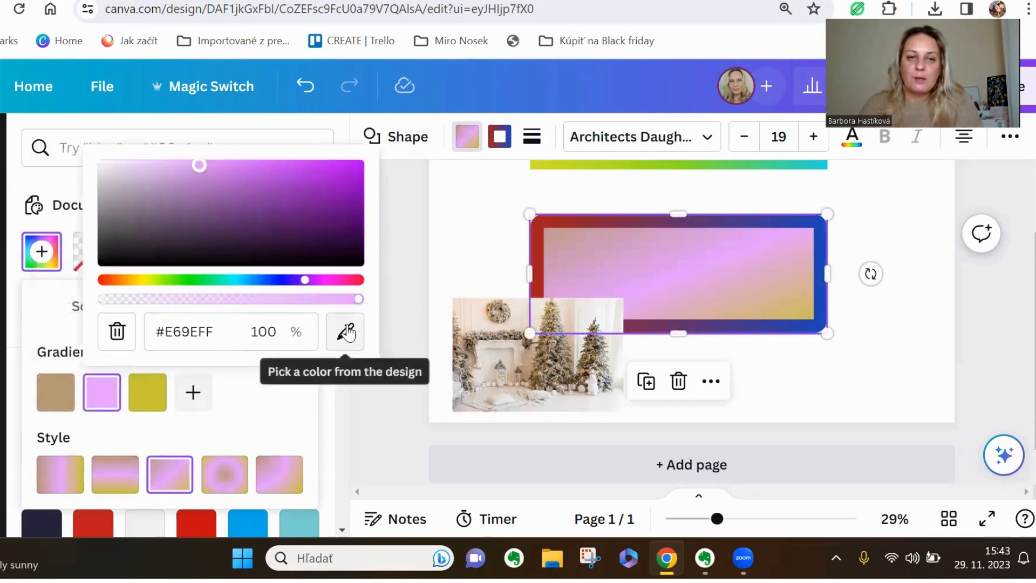
left_click(353, 338)
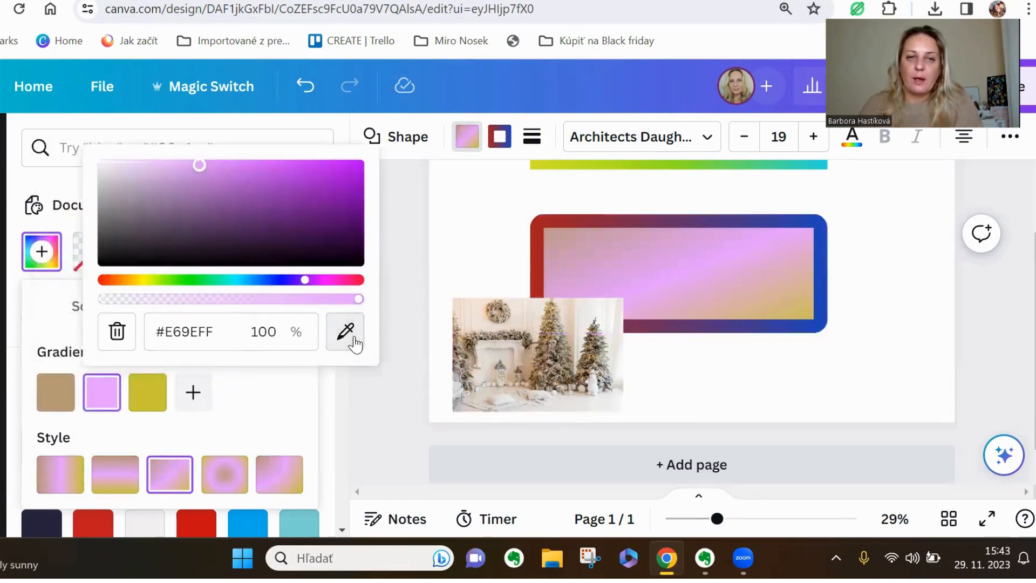
left_click(537, 347)
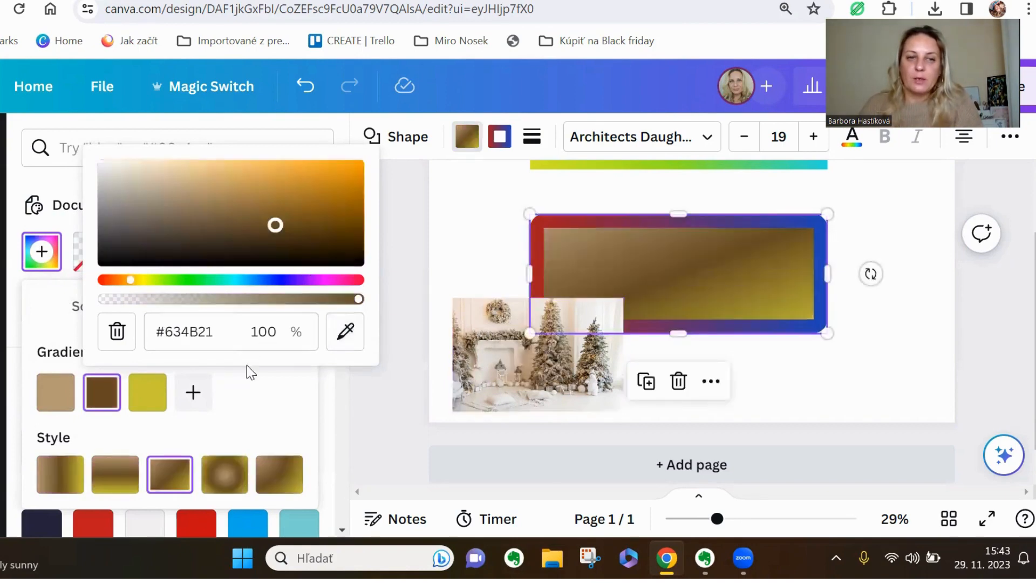
left_click(146, 401)
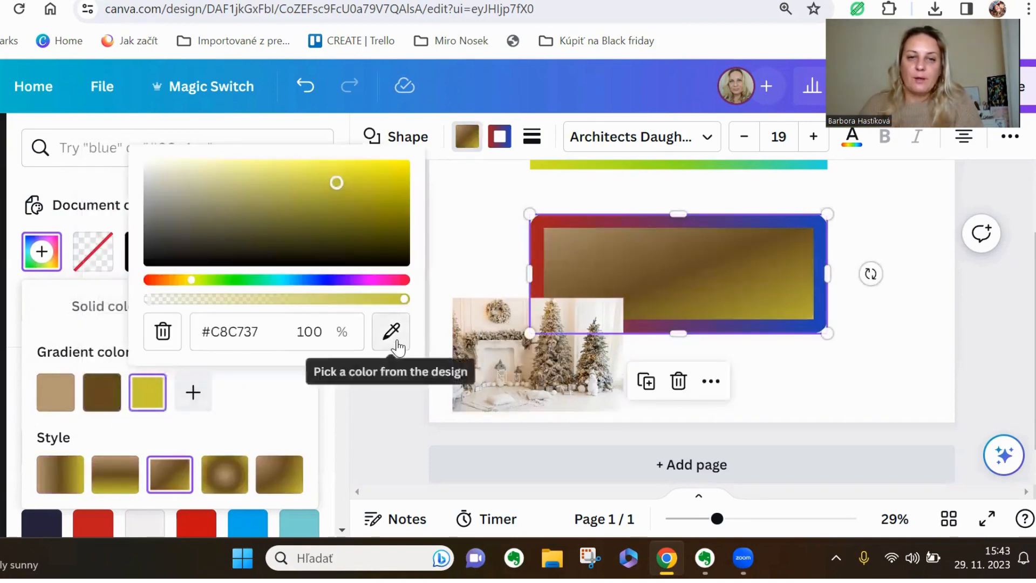
left_click(390, 331)
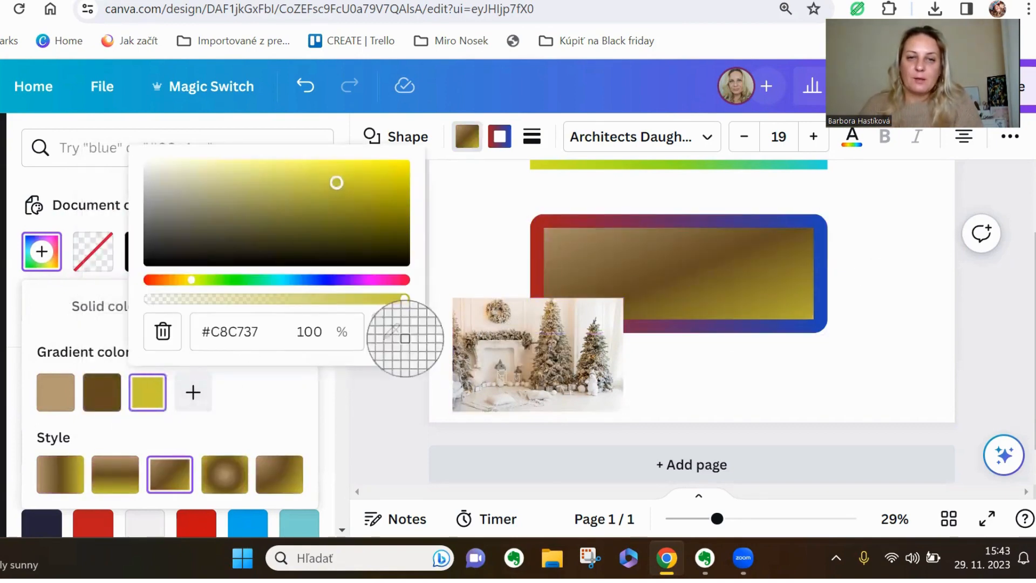
left_click(515, 322)
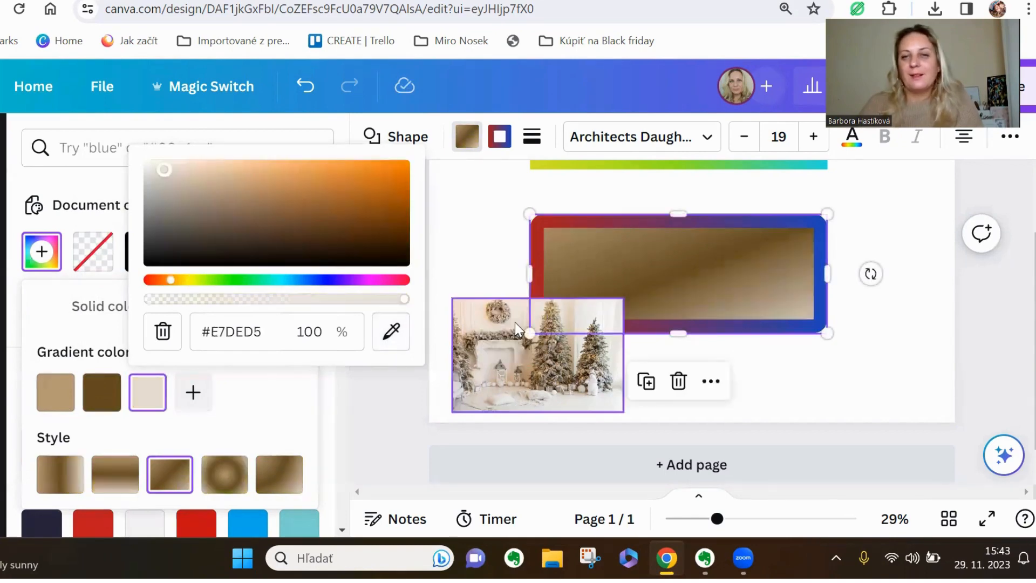
Change the rectangle's fill gradient style, trying the first style and settling on the fifth, and deselect the rectangle.
left_click(115, 475)
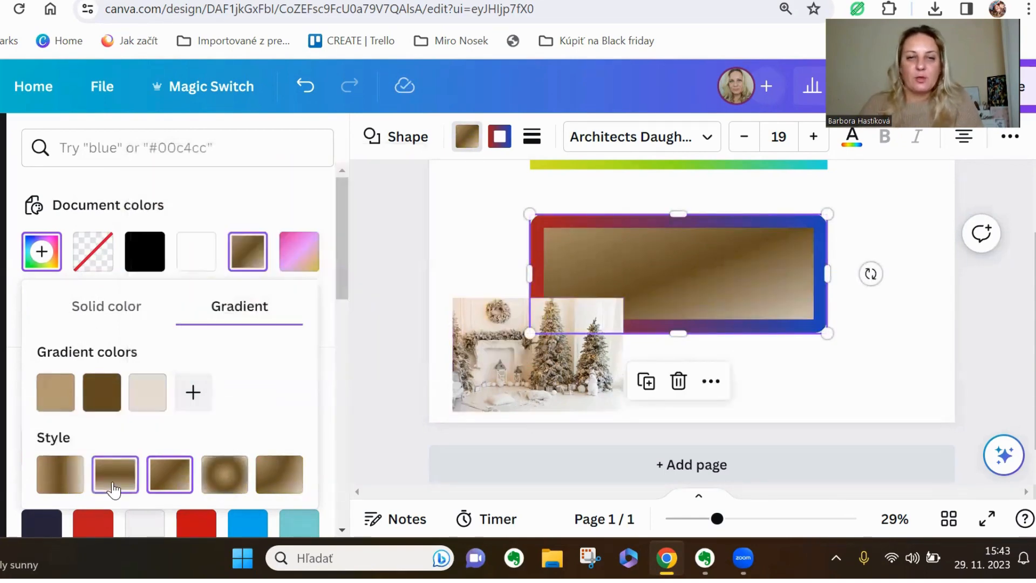
left_click(69, 488)
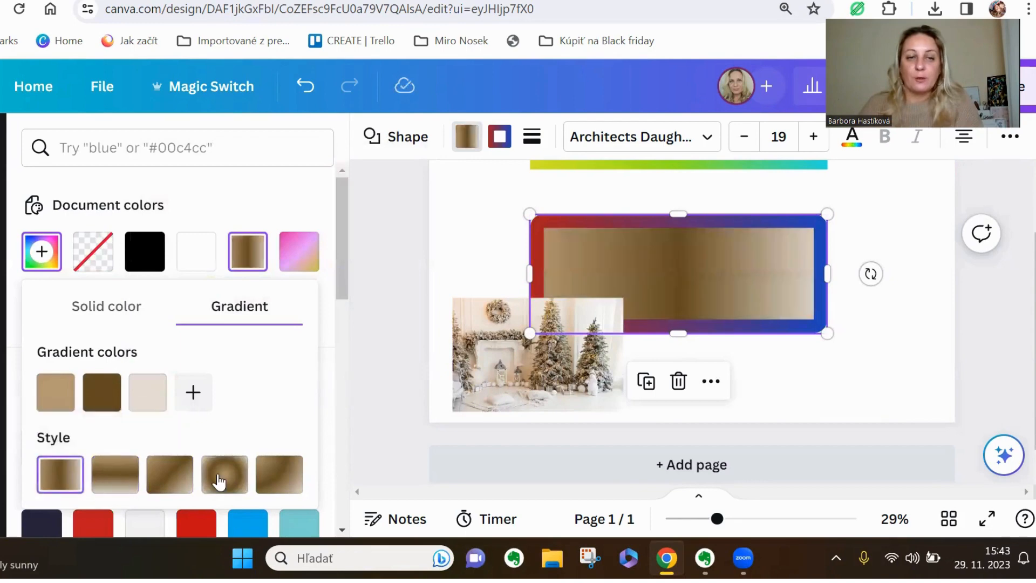
left_click(271, 481)
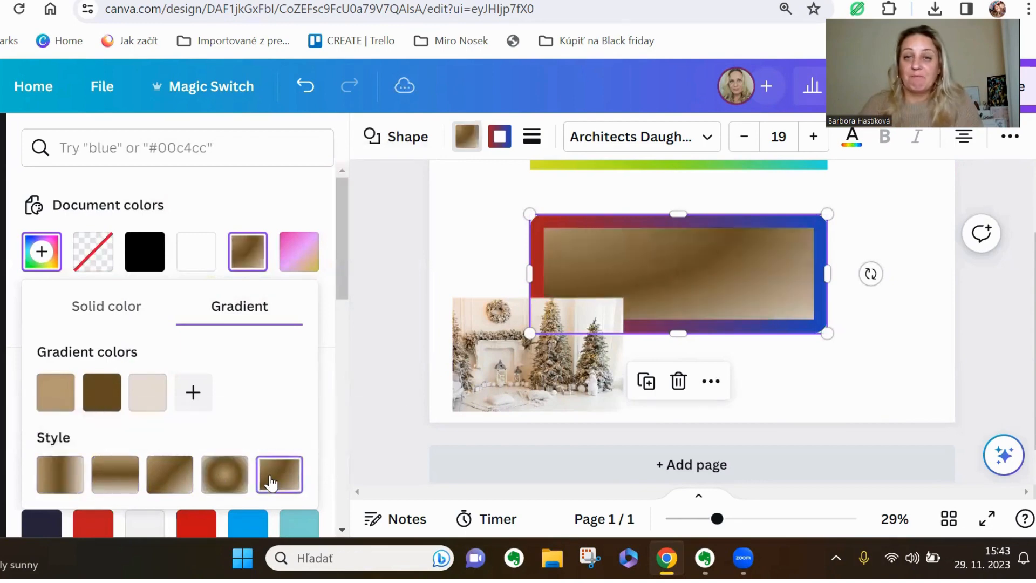
left_click(806, 381)
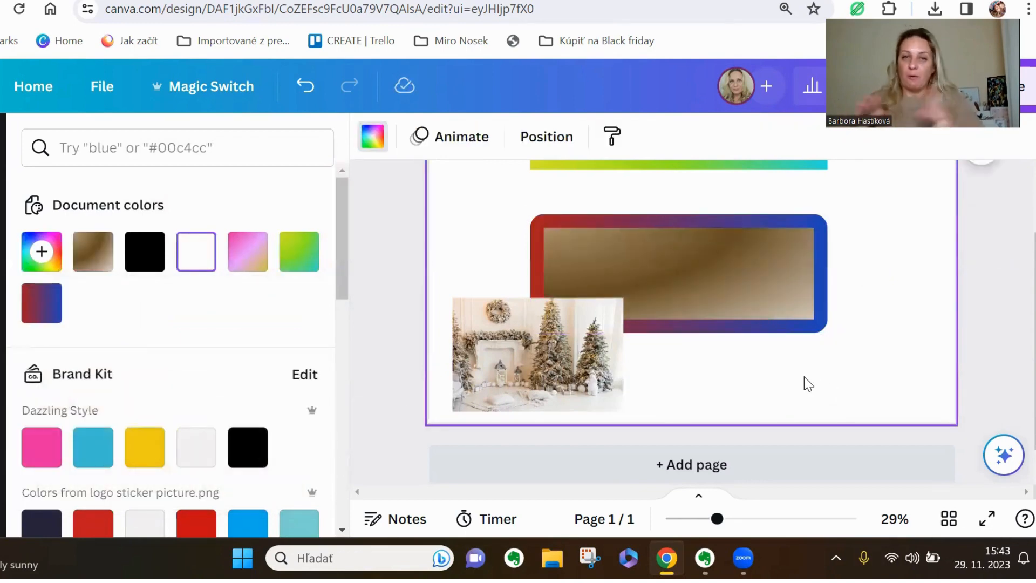